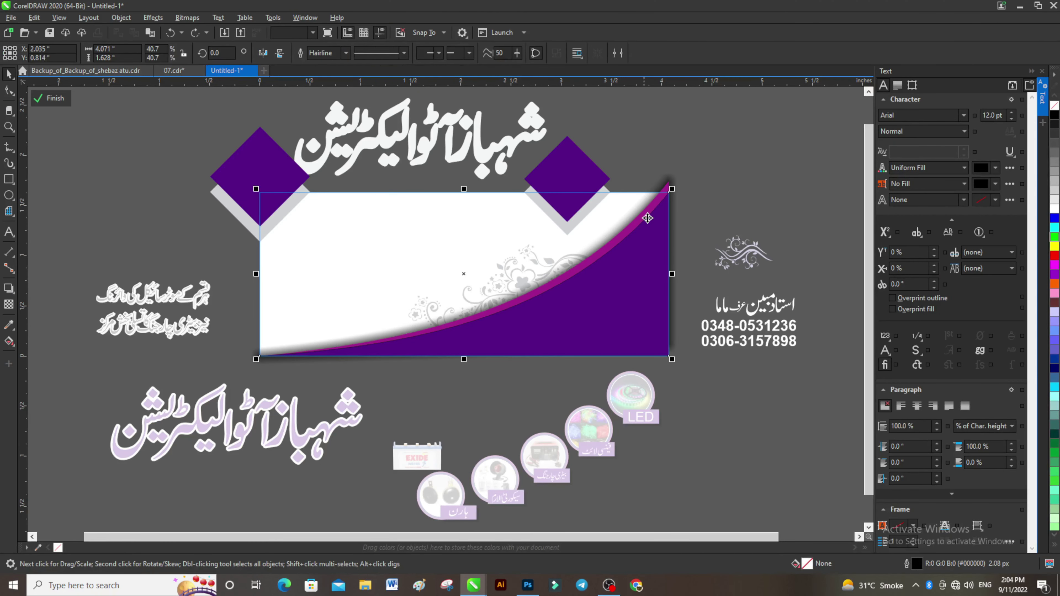
# Step: Inspect the two purple diamonds close up, then finish PowerClip editing of the banner card
pyautogui.press('h')
pyautogui.moveTo(575, 318); pyautogui.dragTo(600, 318)
pyautogui.press('space')
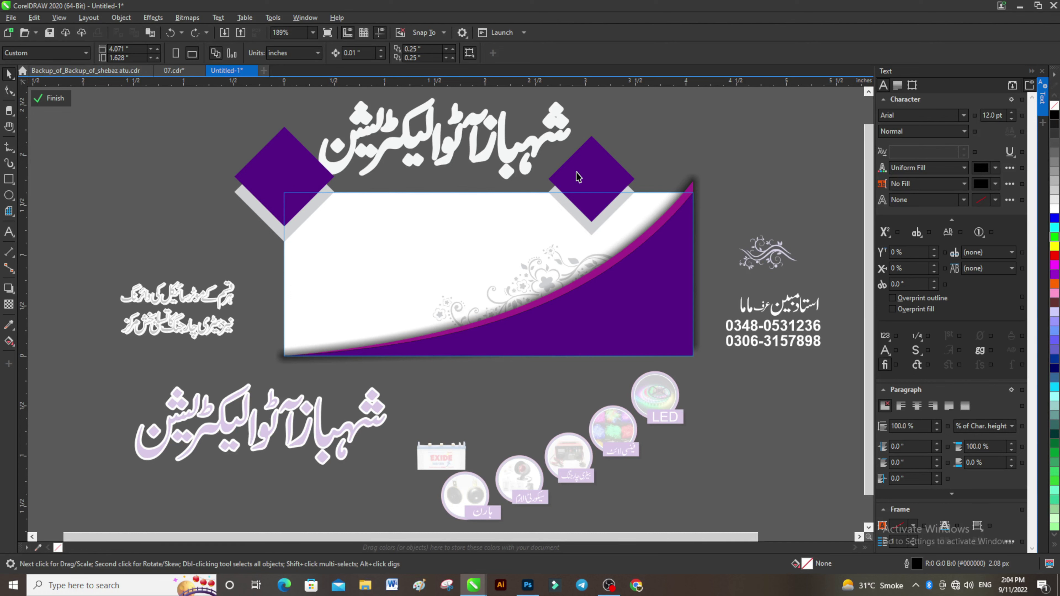
pyautogui.press('z')
pyautogui.moveTo(521, 124); pyautogui.dragTo(674, 260)
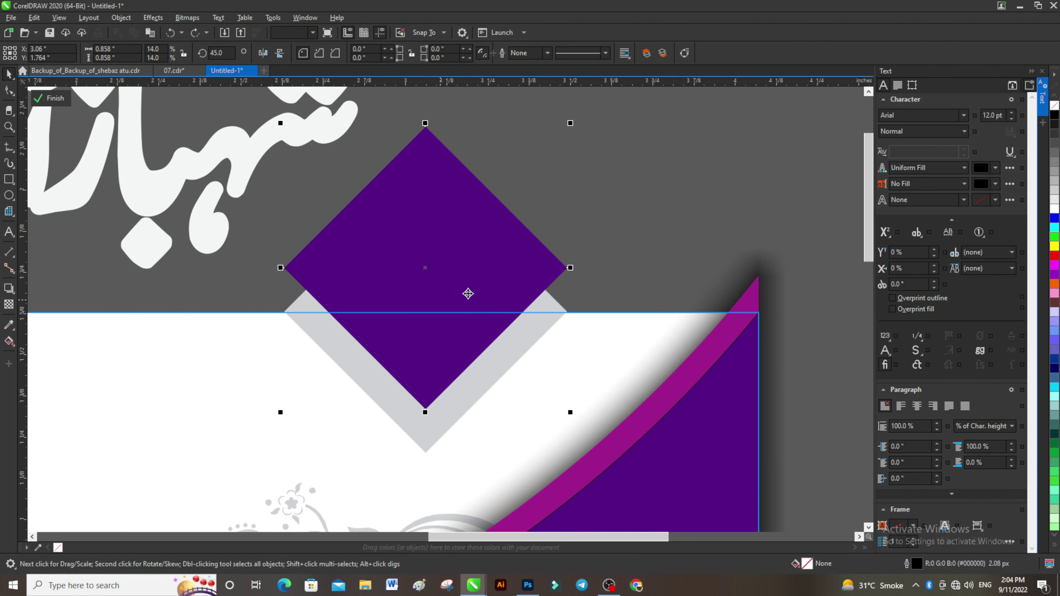
pyautogui.press('h')
pyautogui.moveTo(504, 413)
pyautogui.mouseDown()
pyautogui.moveTo(557, 222)
pyautogui.moveTo(506, 418)
pyautogui.mouseUp()
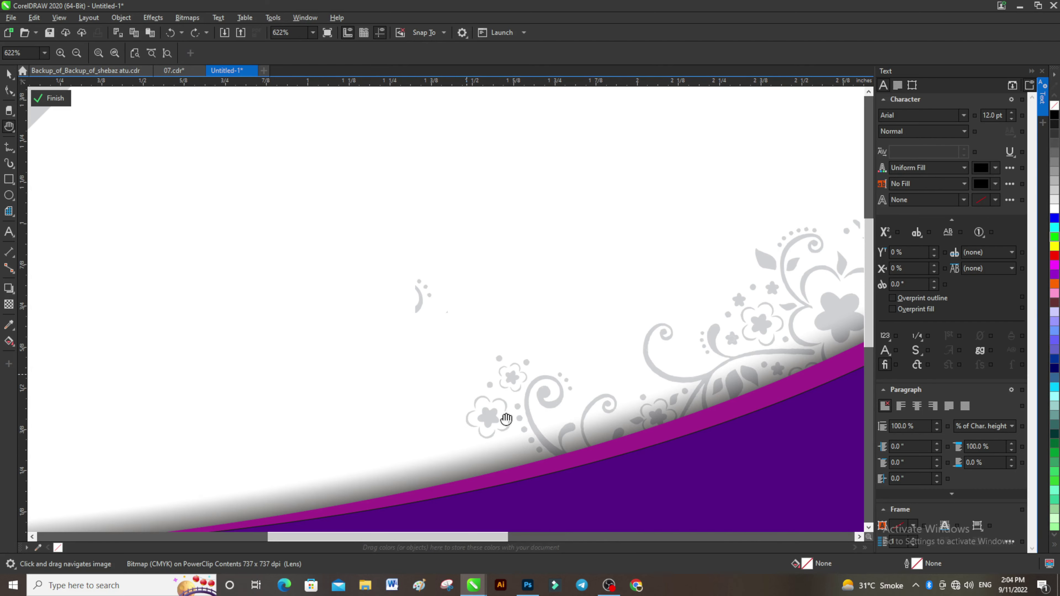
pyautogui.press('space')
pyautogui.press('F4')
pyautogui.click(49, 98)
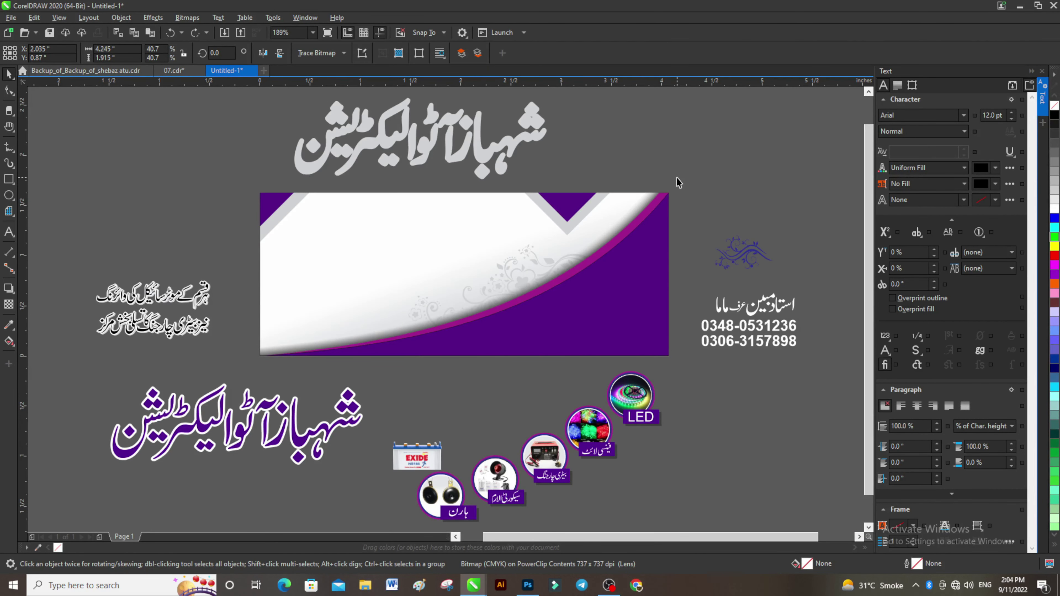
# Step: PowerClip the blue floral ornament into the banner card and shift it against the right edge
pyautogui.click(742, 253)
pyautogui.rightClick(750, 251)
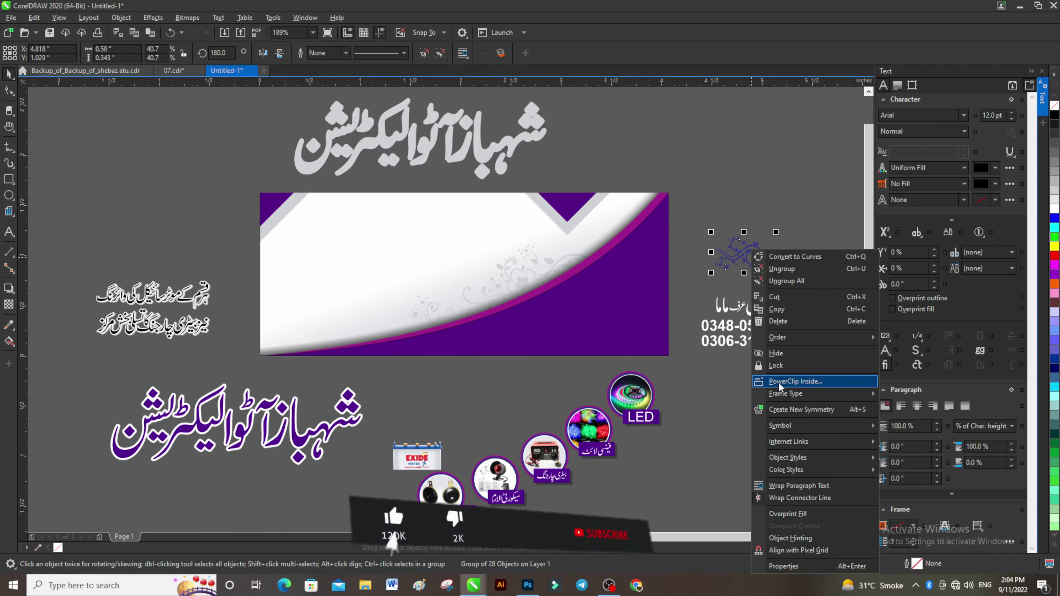
pyautogui.click(778, 382)
pyautogui.click(508, 287)
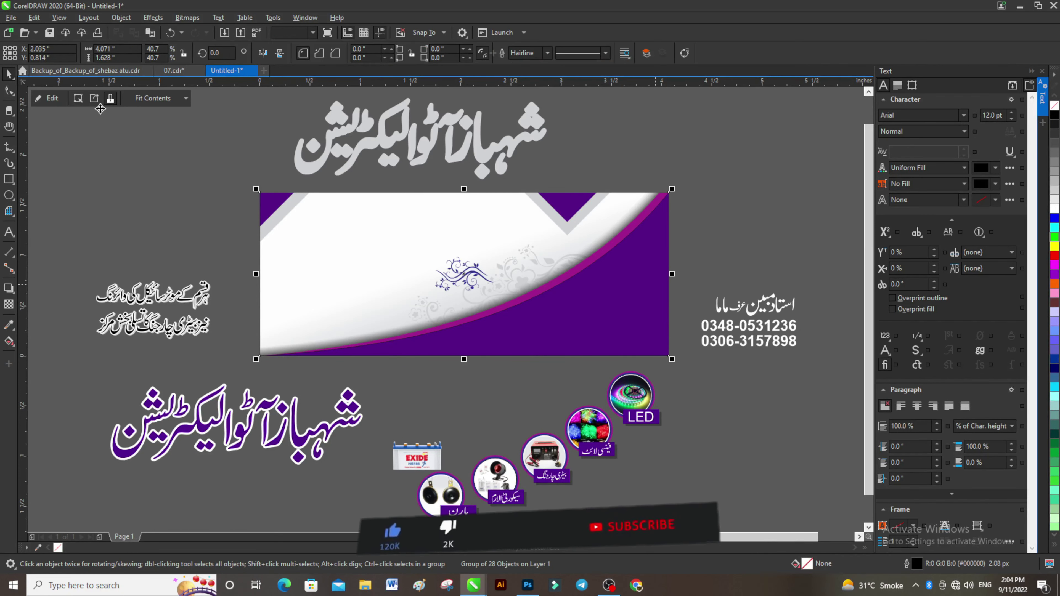
pyautogui.doubleClick(508, 288)
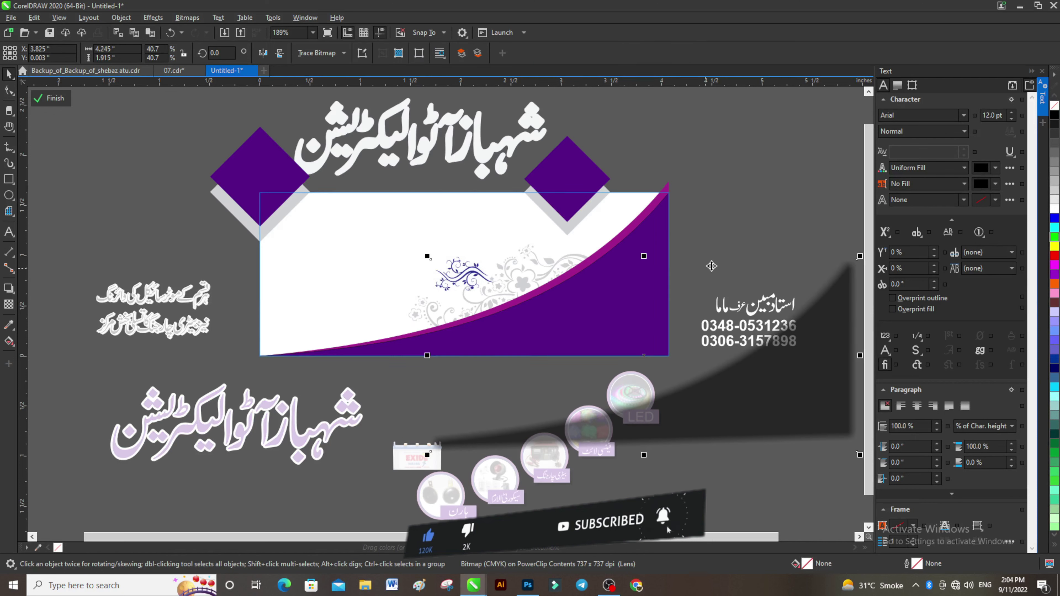
pyautogui.click(399, 316)
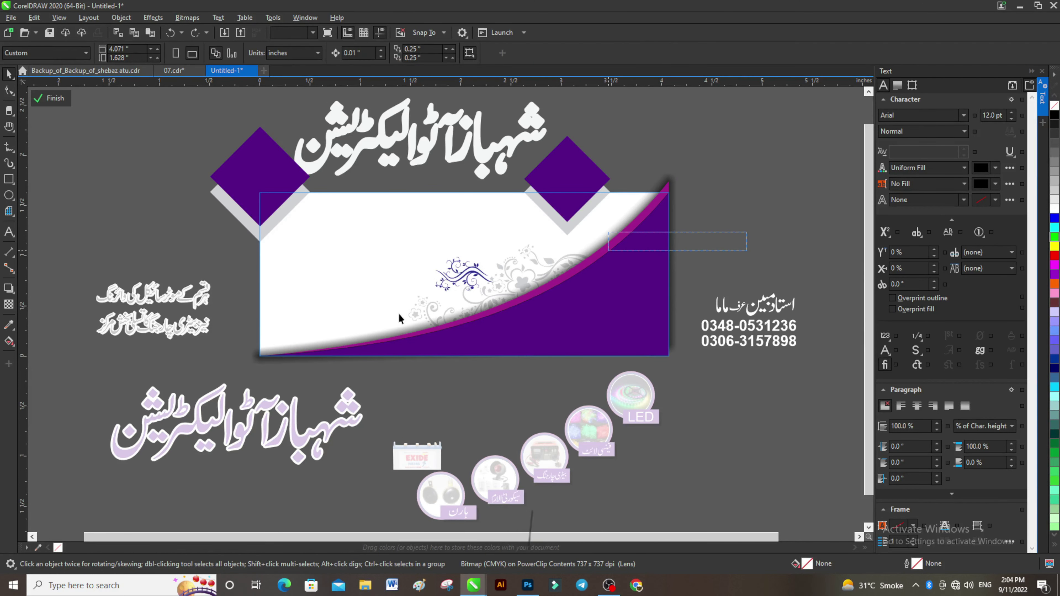
pyautogui.moveTo(676, 241); pyautogui.dragTo(654, 261)
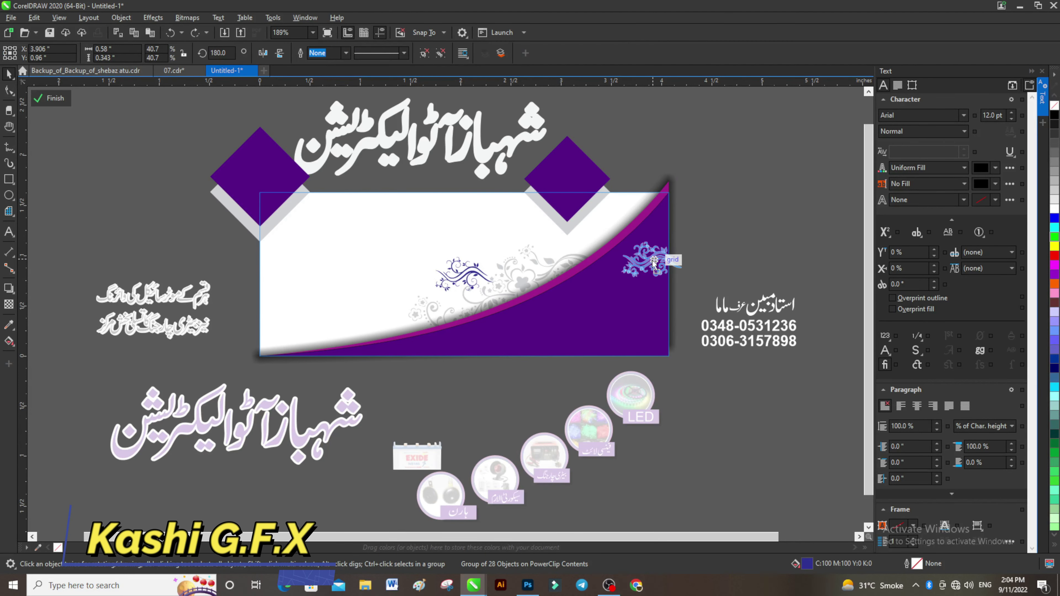
pyautogui.click(808, 311)
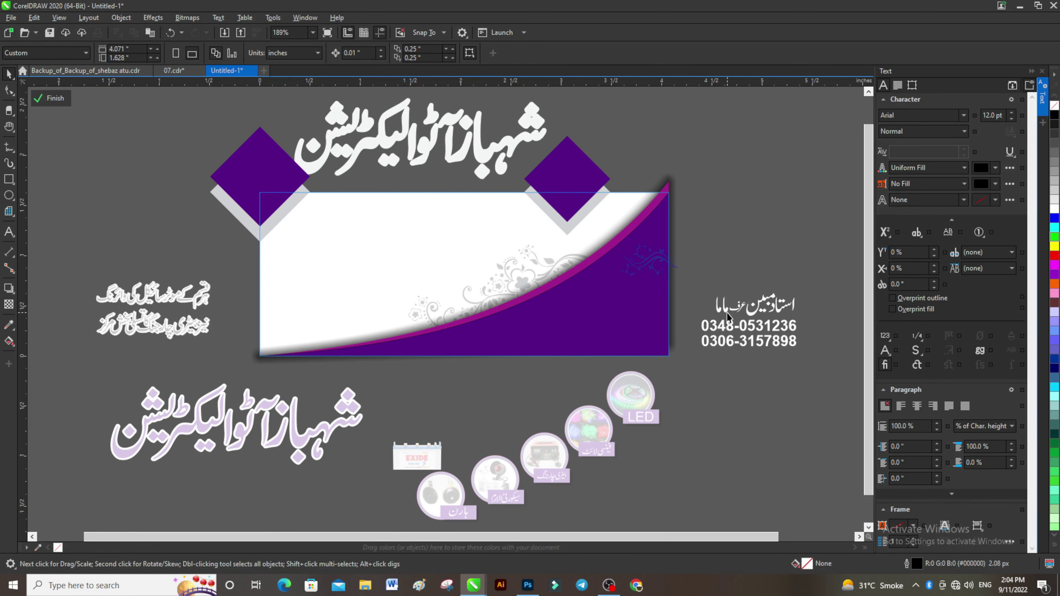
pyautogui.keyDown('ctrl'); pyautogui.click(816, 287); pyautogui.keyUp('ctrl')
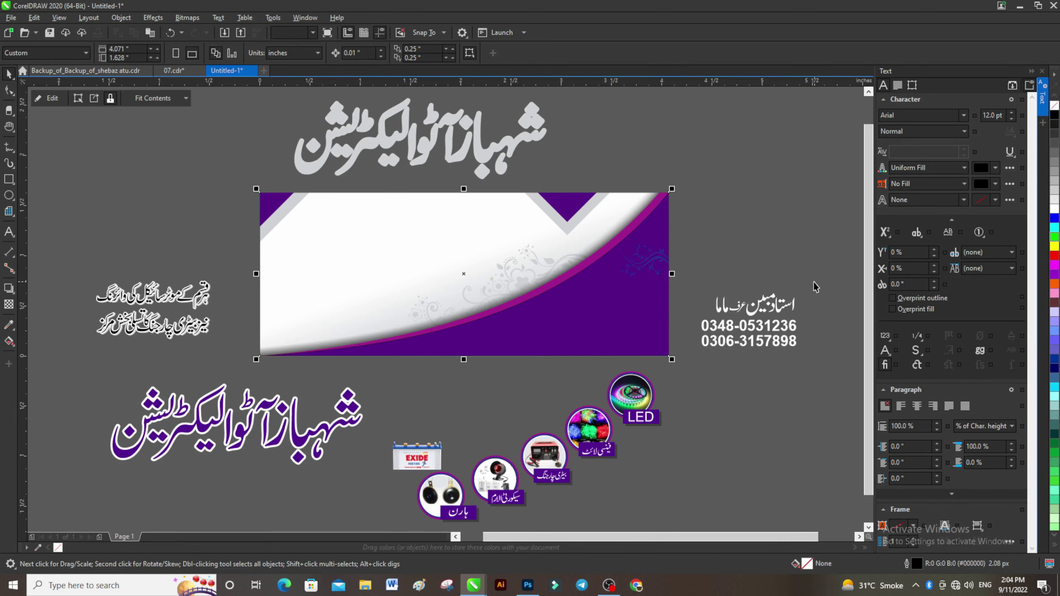
# Step: Drag the name/phone block onto the purple lower right and the Urdu services lines left
pyautogui.click(742, 236)
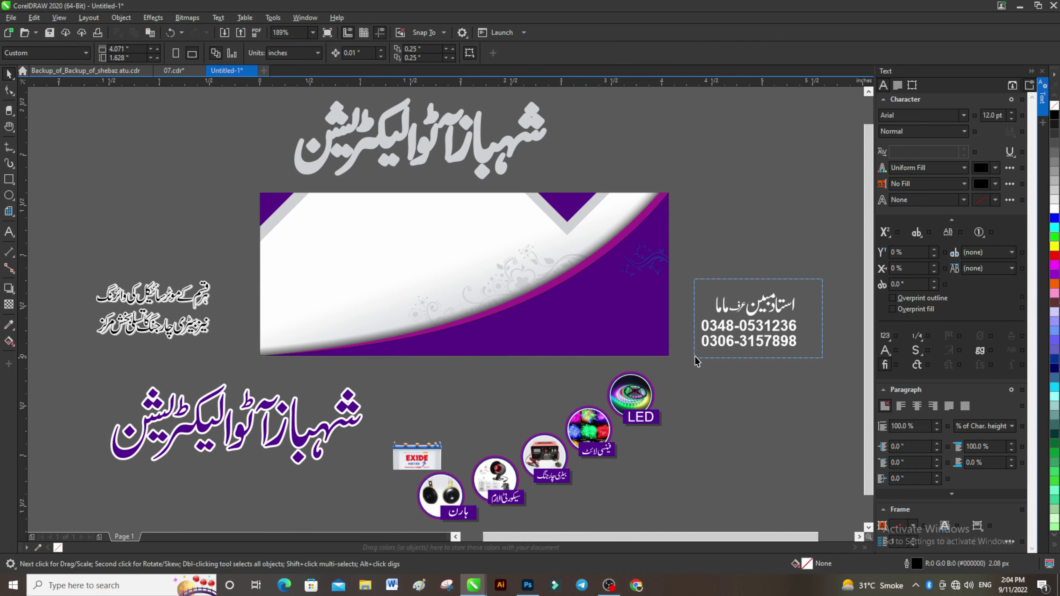
pyautogui.moveTo(753, 313)
pyautogui.mouseDown()
pyautogui.moveTo(601, 313)
pyautogui.moveTo(620, 313)
pyautogui.mouseUp()
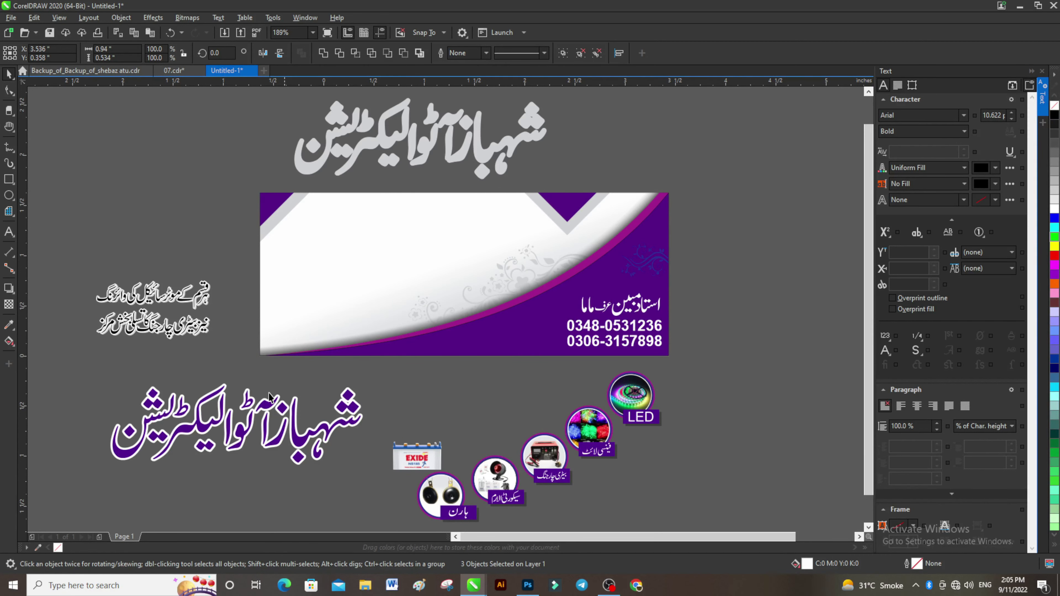
pyautogui.click(217, 309)
pyautogui.moveTo(241, 294); pyautogui.dragTo(419, 295)
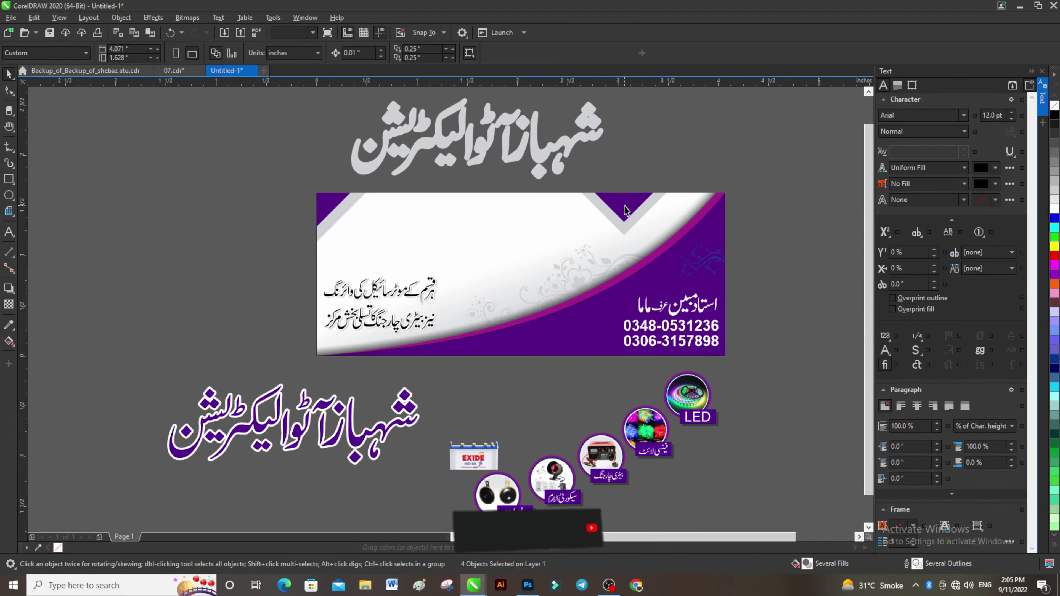
# Step: PowerClip the EXIDE battery picture into the card, positioned just right of the services text
pyautogui.click(476, 455)
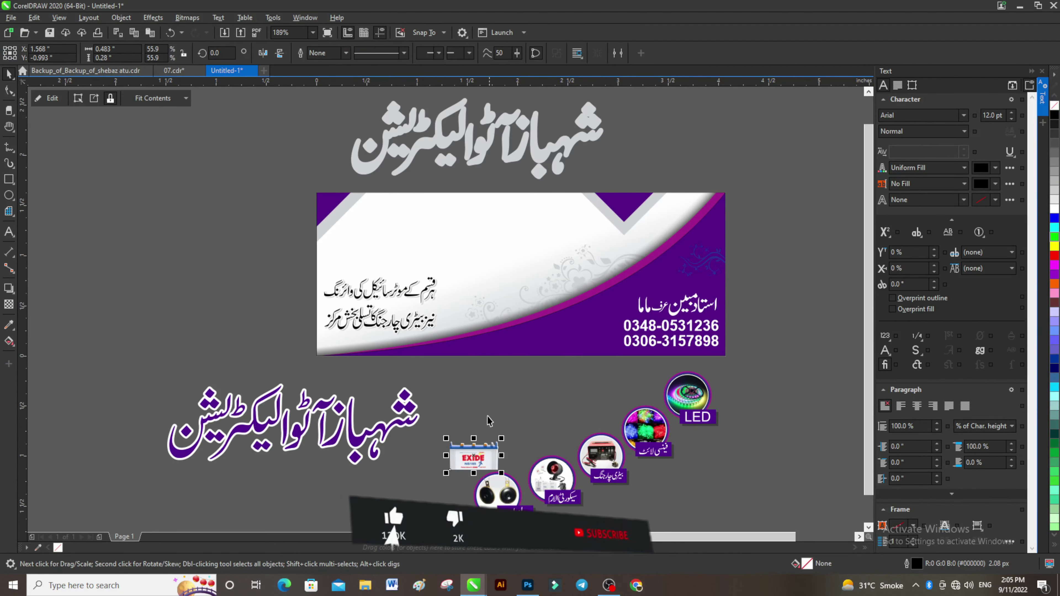
pyautogui.rightClick(476, 452)
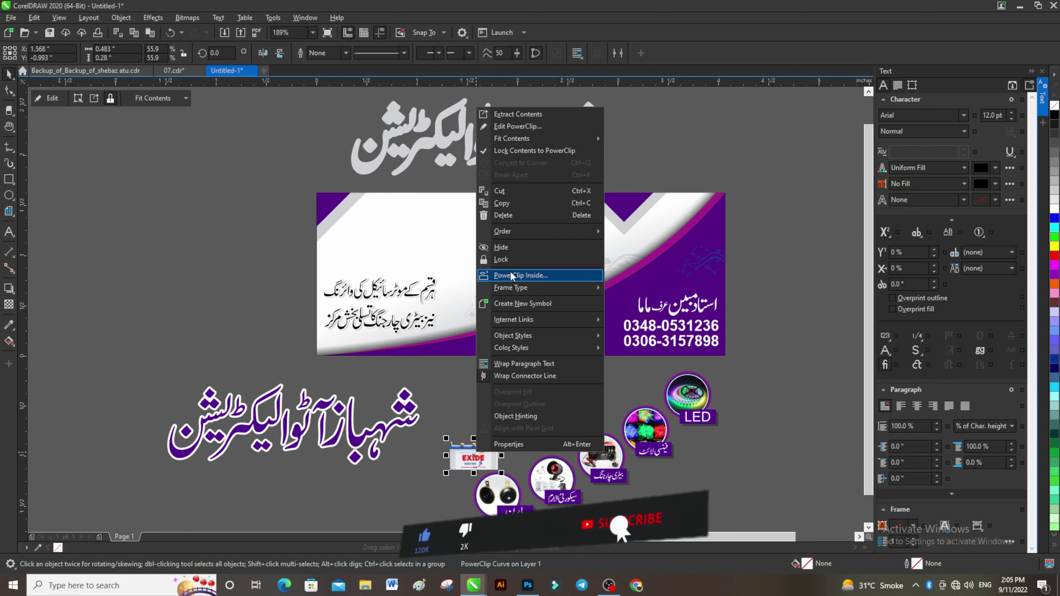
pyautogui.click(511, 276)
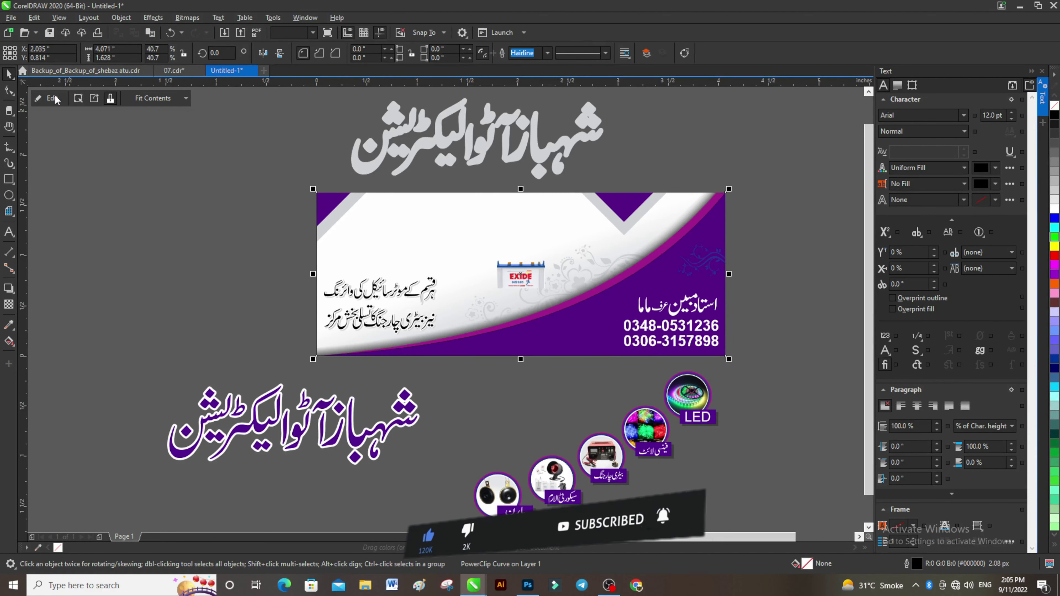
pyautogui.click(53, 99)
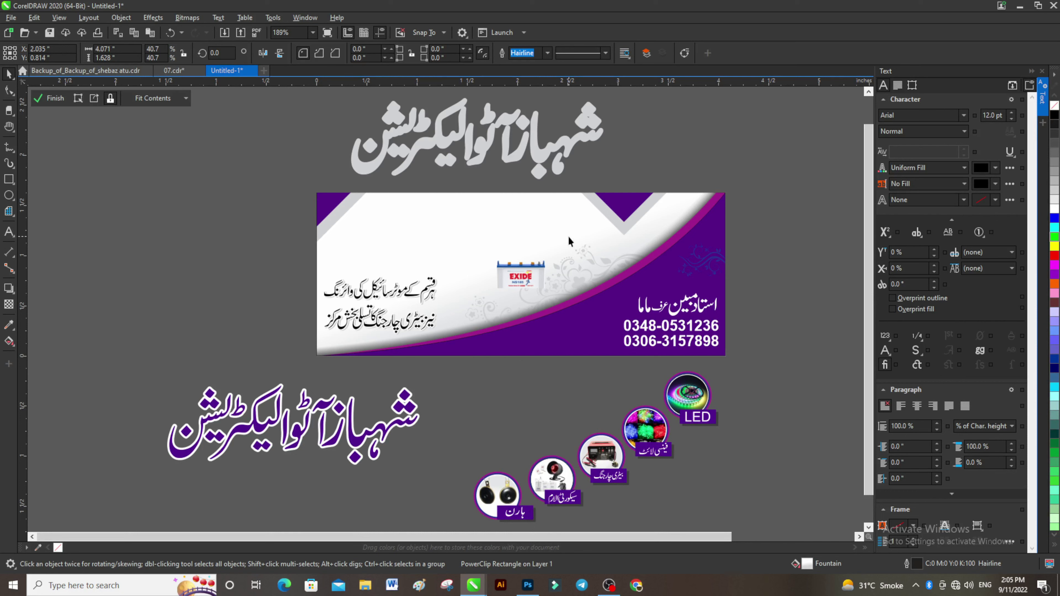
pyautogui.click(465, 298)
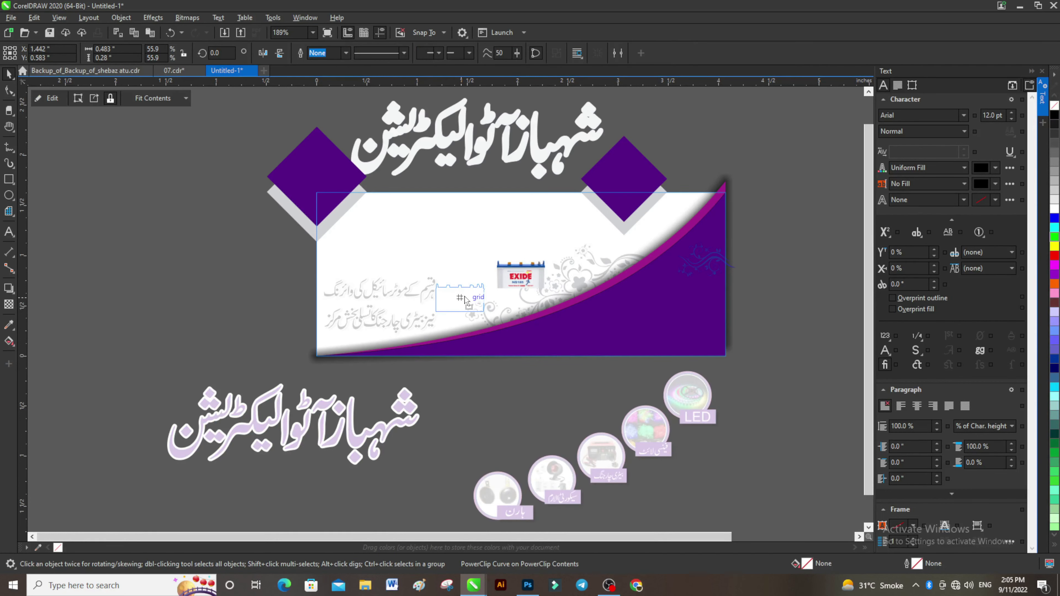
pyautogui.moveTo(464, 298); pyautogui.dragTo(472, 297)
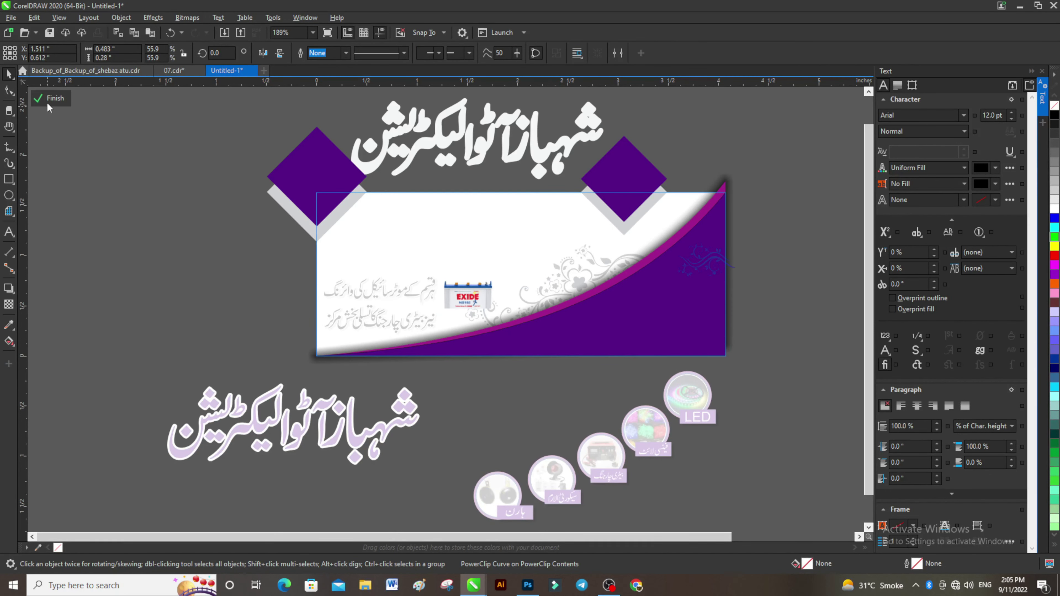
pyautogui.click(48, 104)
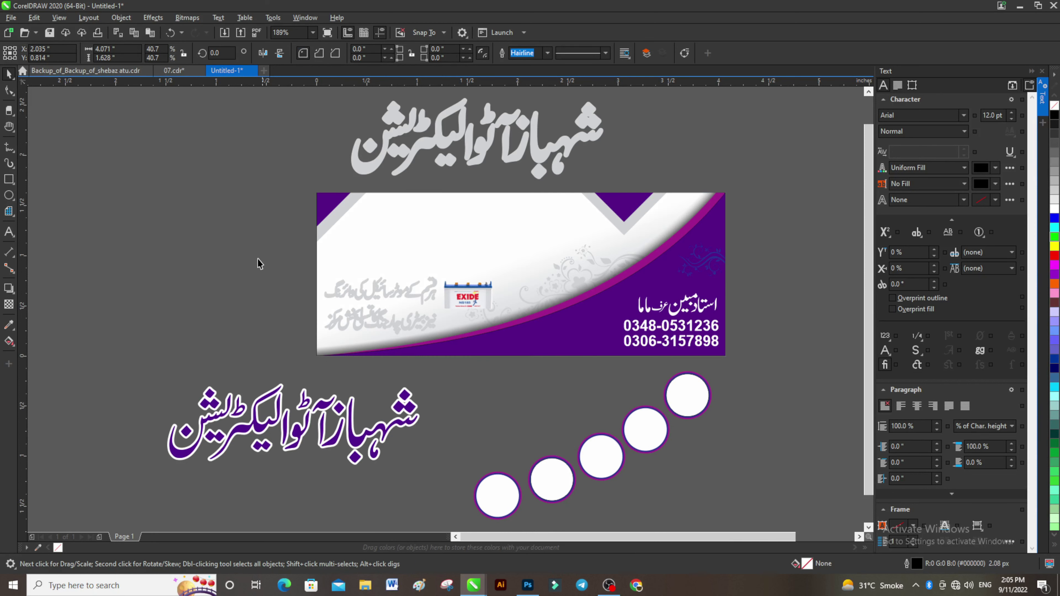
pyautogui.click(258, 263)
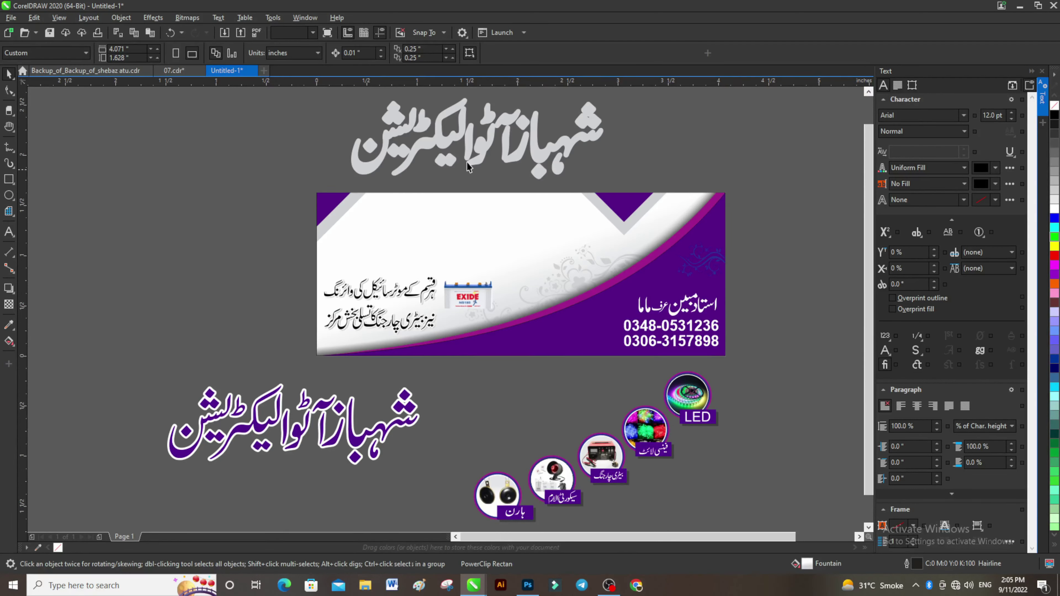
# Step: Place the grey Urdu title on the card top and centre-align the purple title over it
pyautogui.moveTo(467, 162); pyautogui.dragTo(479, 241)
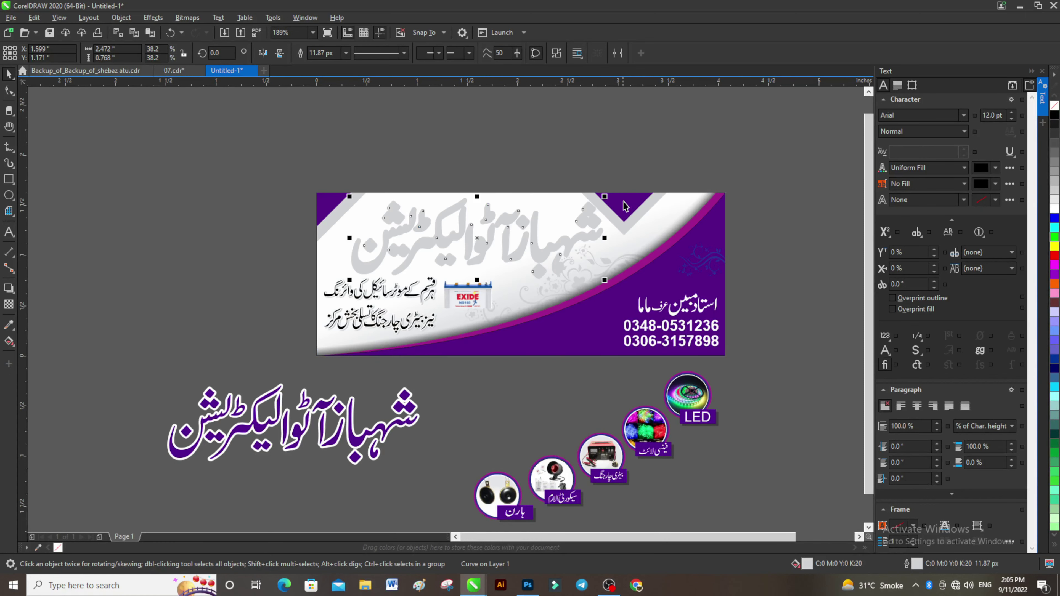
pyautogui.moveTo(625, 205)
pyautogui.mouseDown()
pyautogui.moveTo(479, 212)
pyautogui.moveTo(478, 186)
pyautogui.mouseUp()
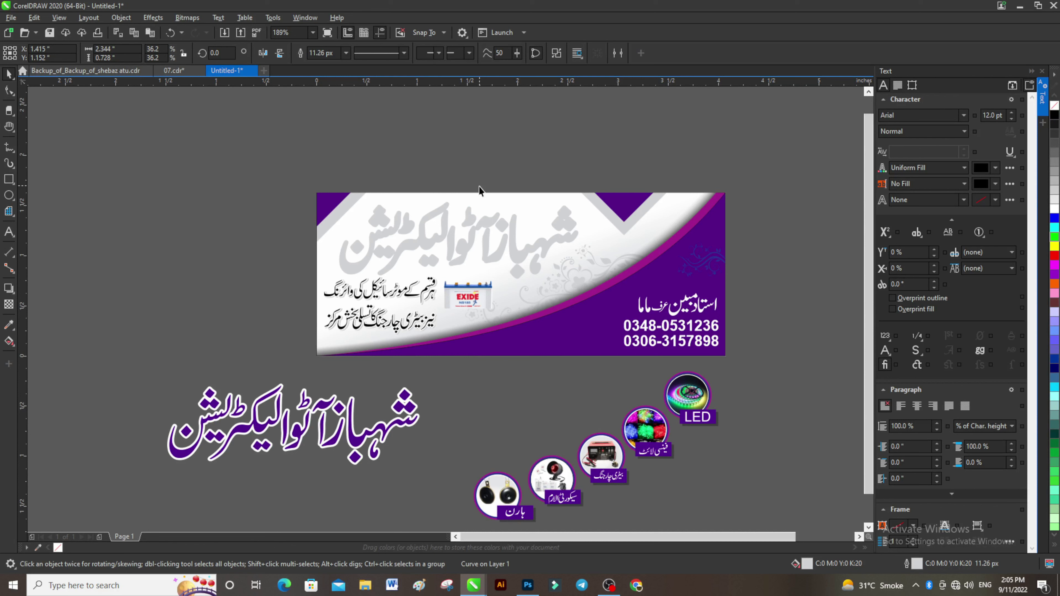
pyautogui.hotkey('ctrl', 'z')
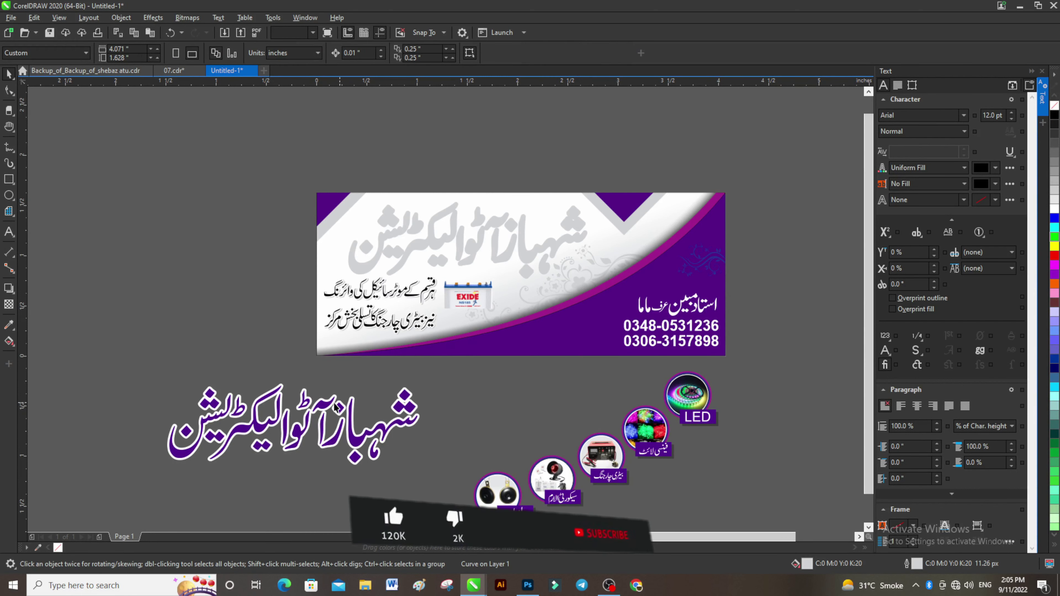
pyautogui.click(332, 405)
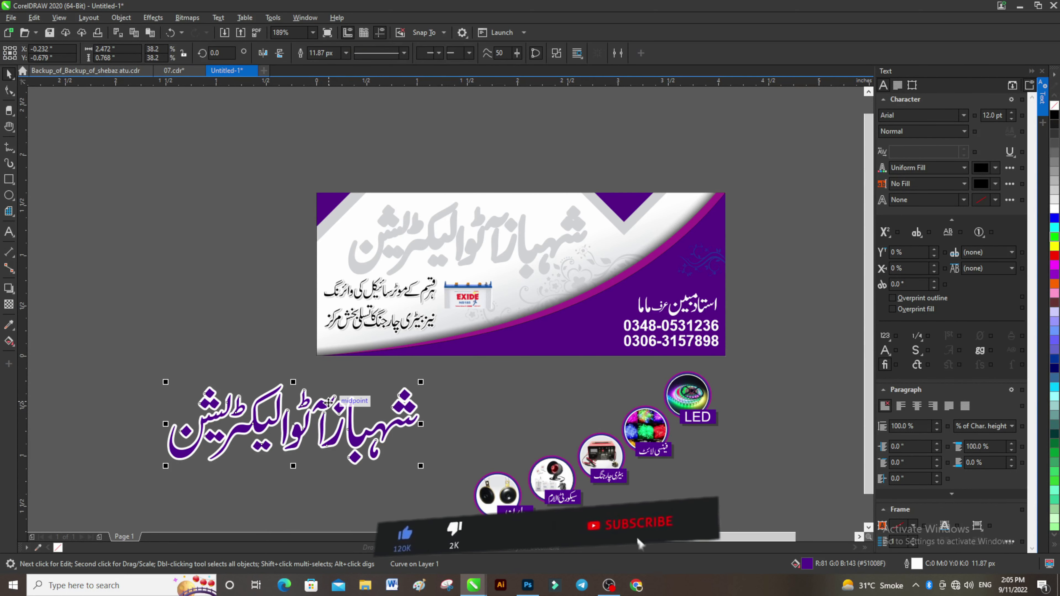
pyautogui.keyDown('shift'); pyautogui.click(422, 286); pyautogui.keyUp('shift')
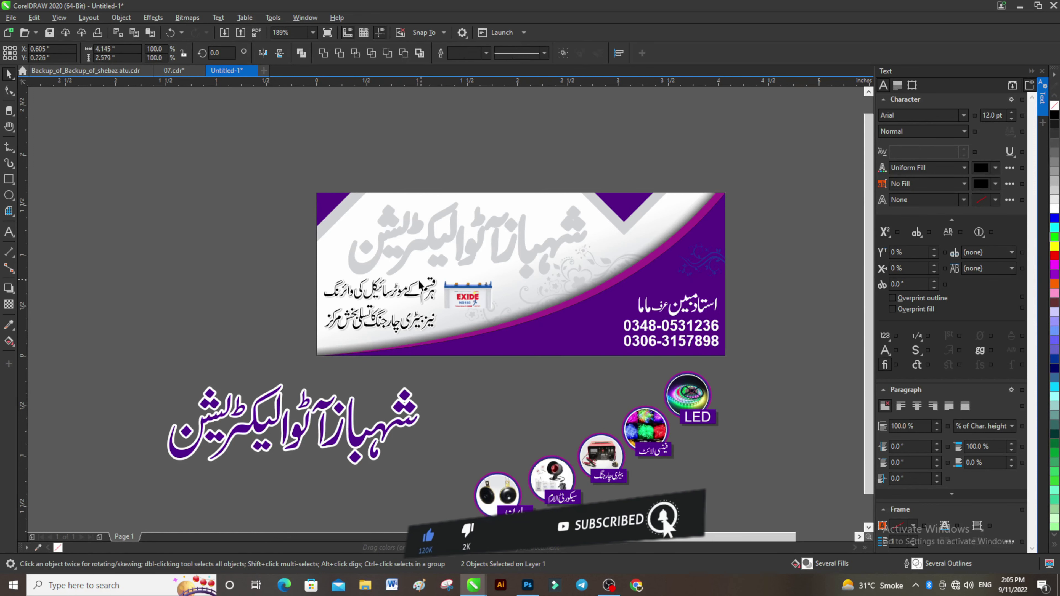
pyautogui.press('c')
pyautogui.press('e')
pyautogui.press('z')
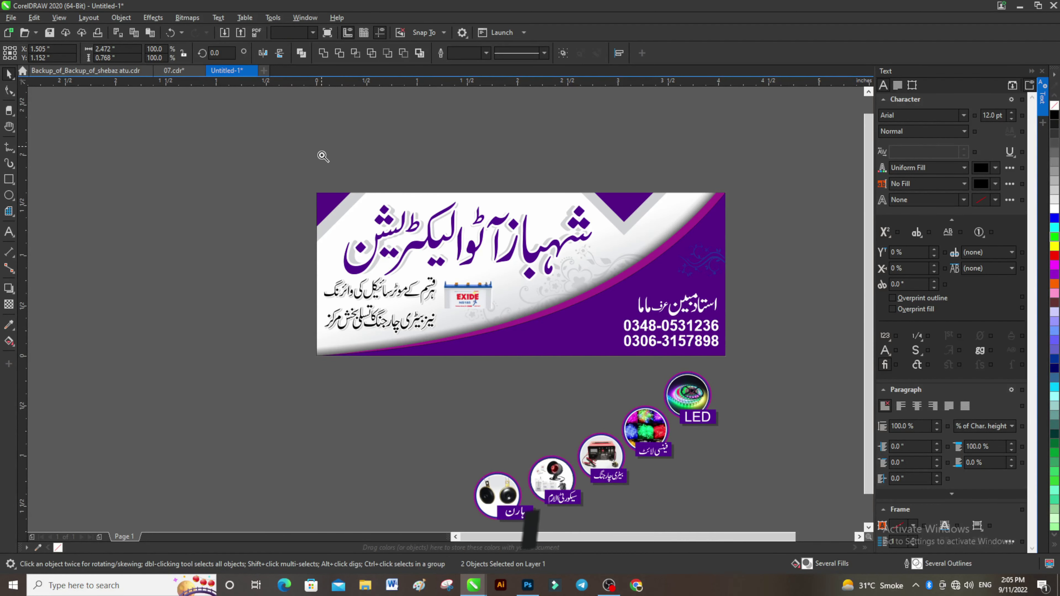
# Step: Scale the purple Urdu title to about 95% and nudge it up slightly
pyautogui.click(447, 260)
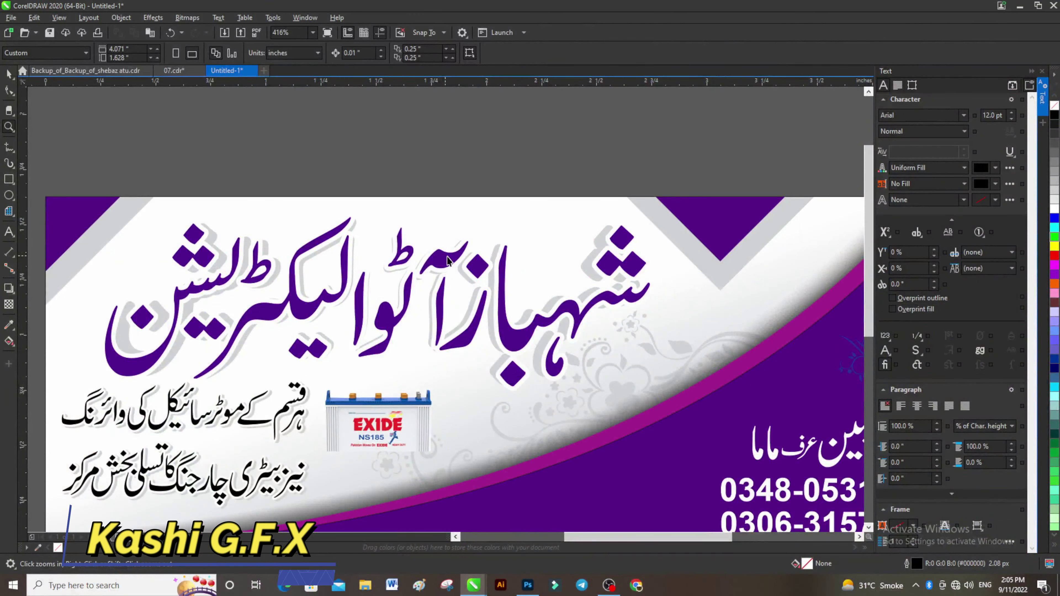
pyautogui.press('space')
pyautogui.moveTo(428, 262); pyautogui.dragTo(435, 269)
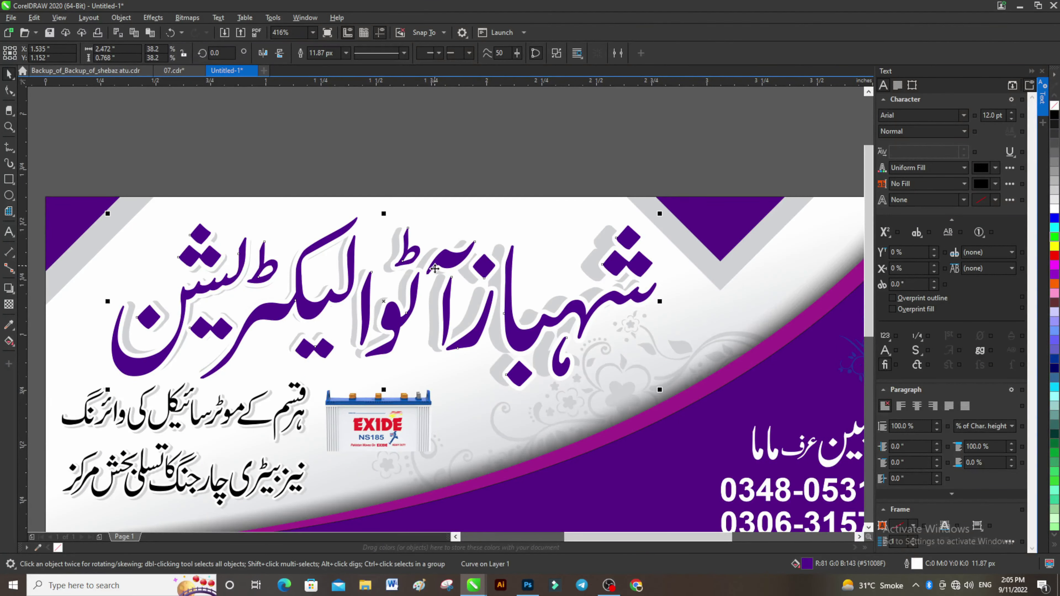
pyautogui.moveTo(659, 213); pyautogui.dragTo(635, 215)
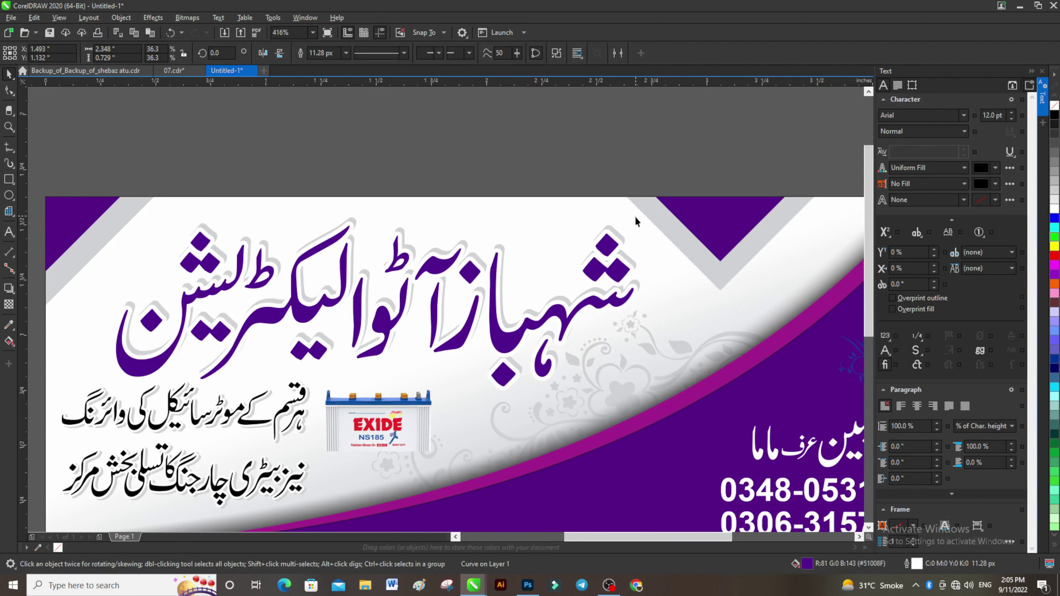
pyautogui.hotkey('ctrl', 'Up')
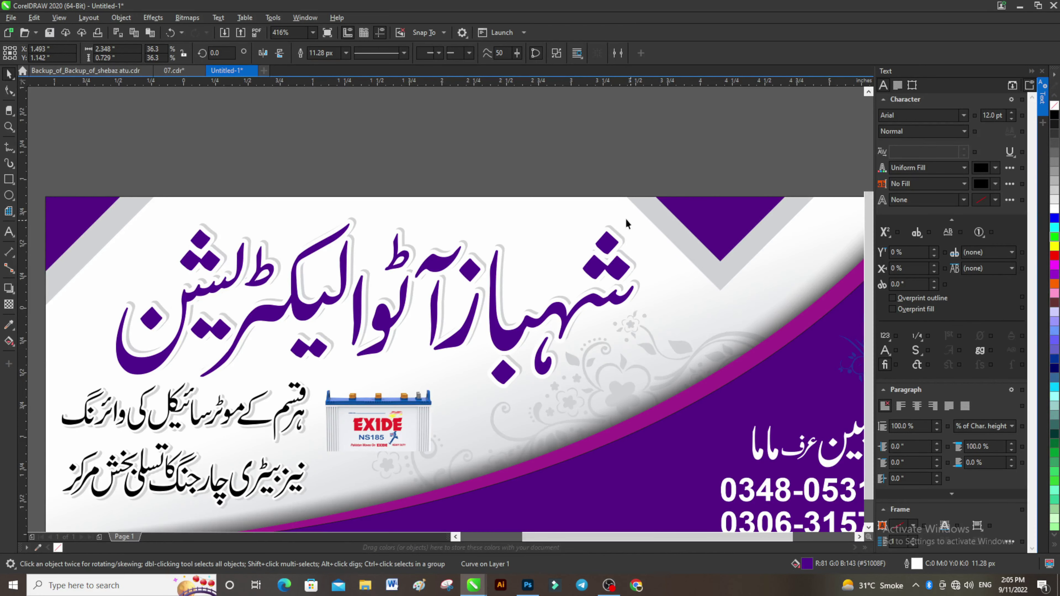
pyautogui.press('F4')
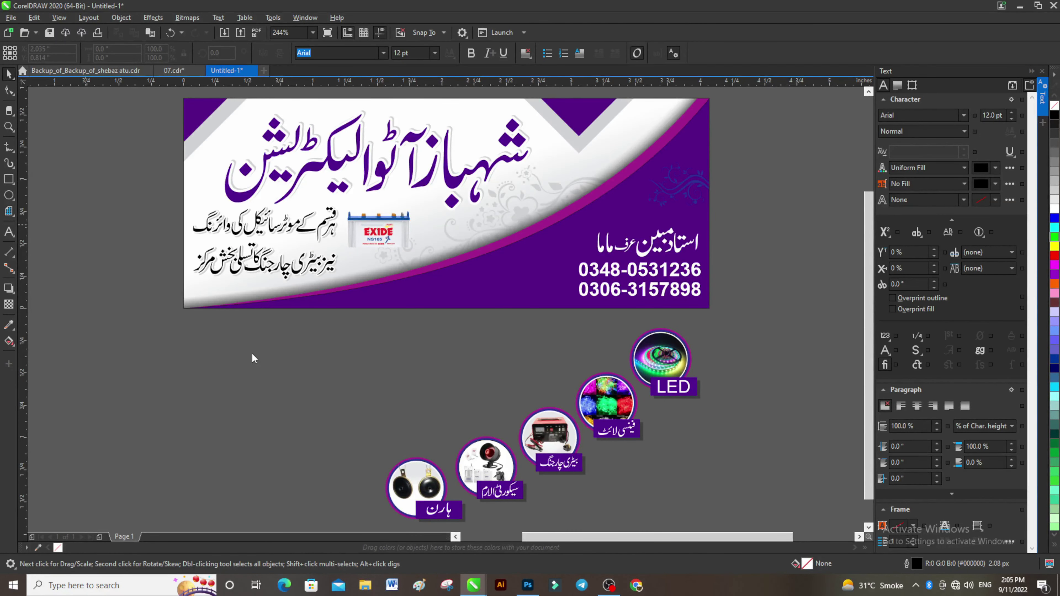
pyautogui.press('F8')
pyautogui.click(252, 355)
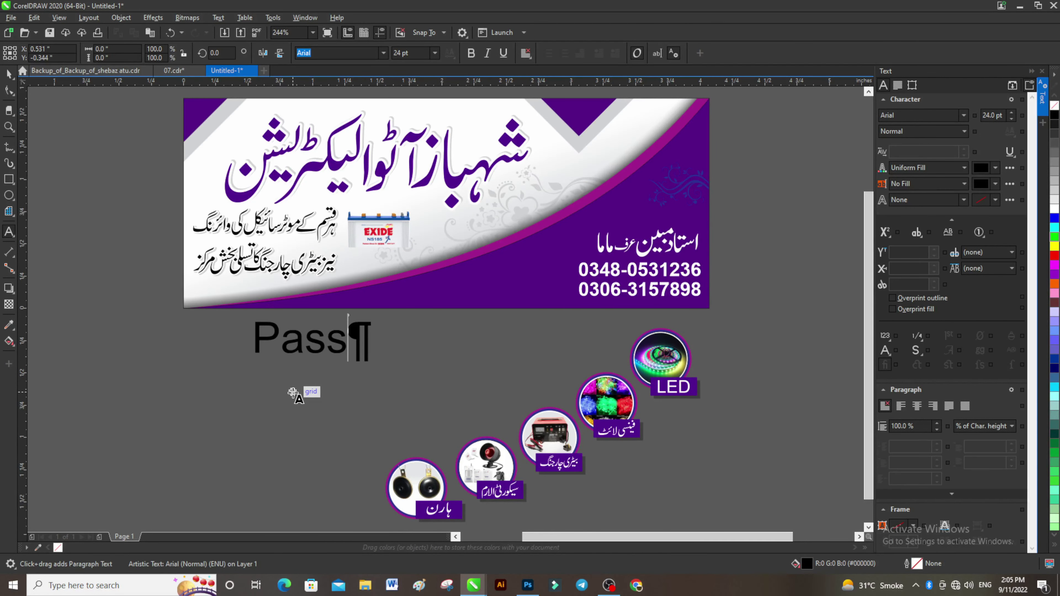
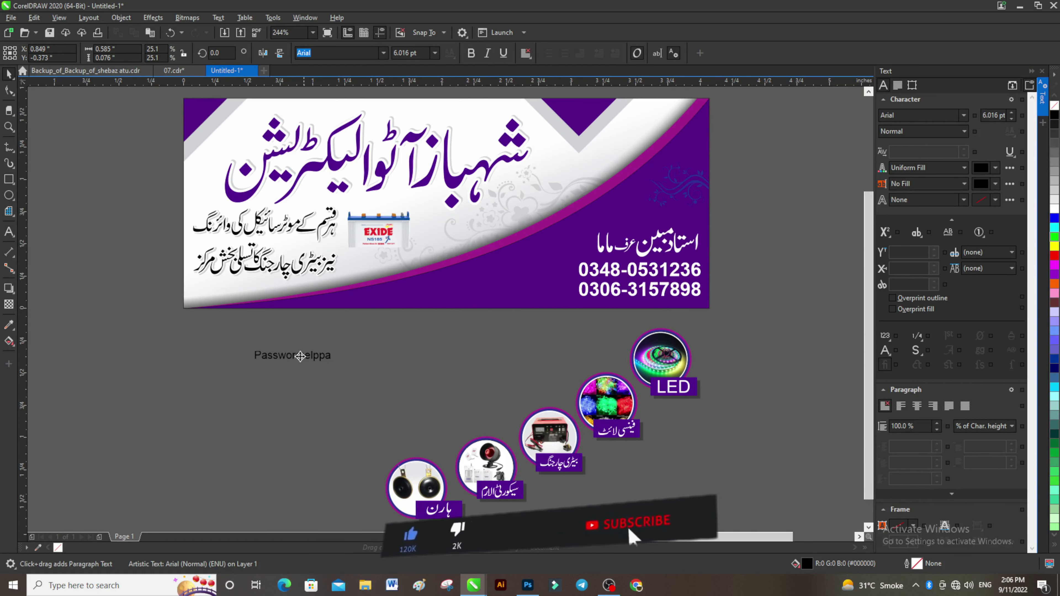
pyautogui.moveTo(267, 333)
pyautogui.mouseDown()
pyautogui.moveTo(258, 330)
pyautogui.moveTo(323, 342)
pyautogui.mouseUp()
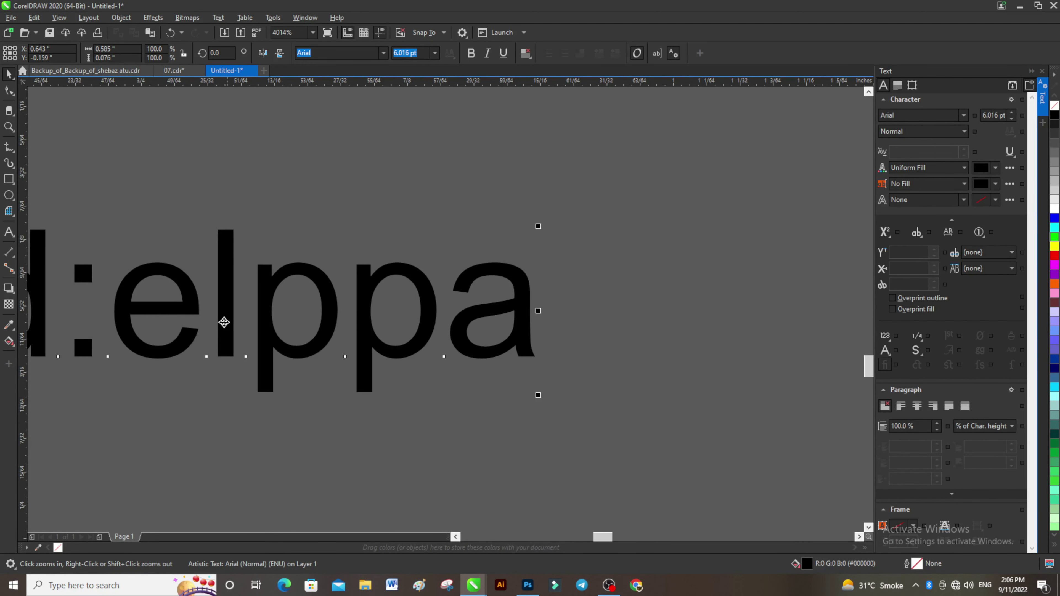
pyautogui.click(316, 393)
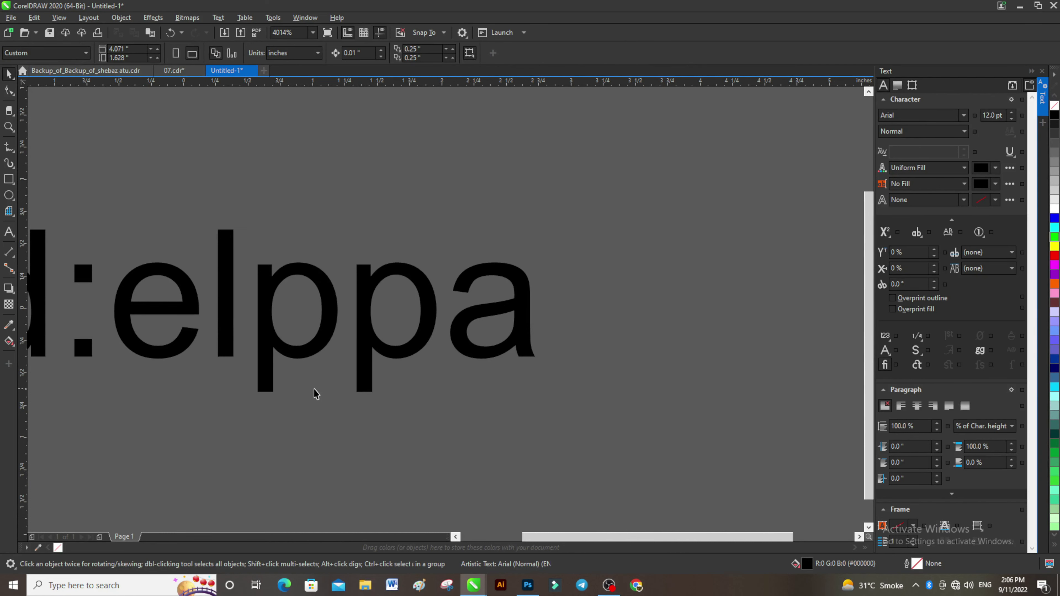
pyautogui.press('h')
pyautogui.press('F3')
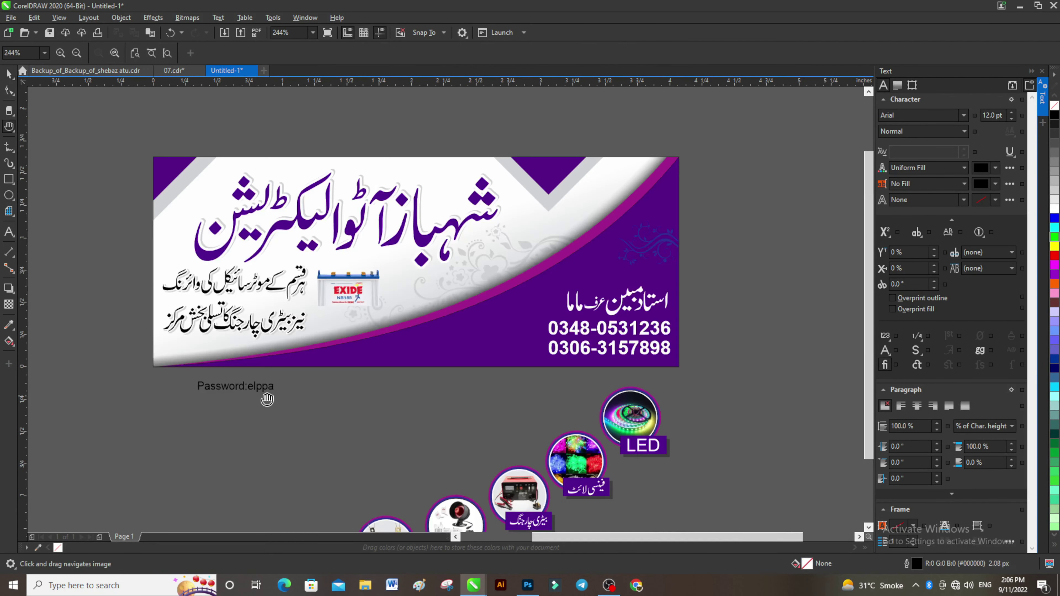
pyautogui.press('space')
pyautogui.click(268, 389)
pyautogui.press('Delete')
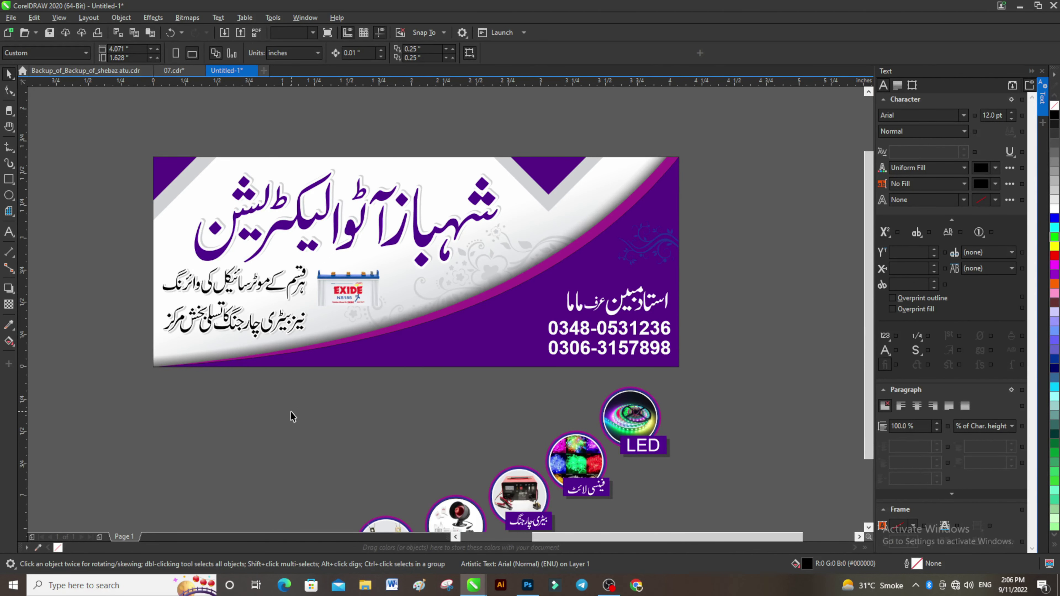
pyautogui.scroll(-2, 751, 319)
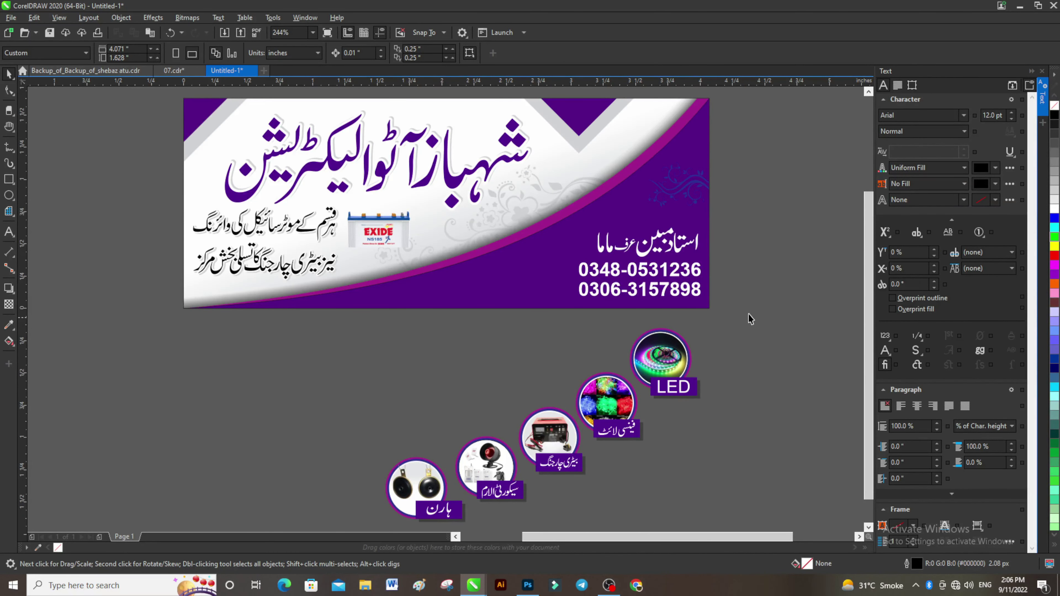
# Step: Group the five product badges, scale them to 88%, and set them along the purple curve
pyautogui.moveTo(751, 320); pyautogui.dragTo(346, 518)
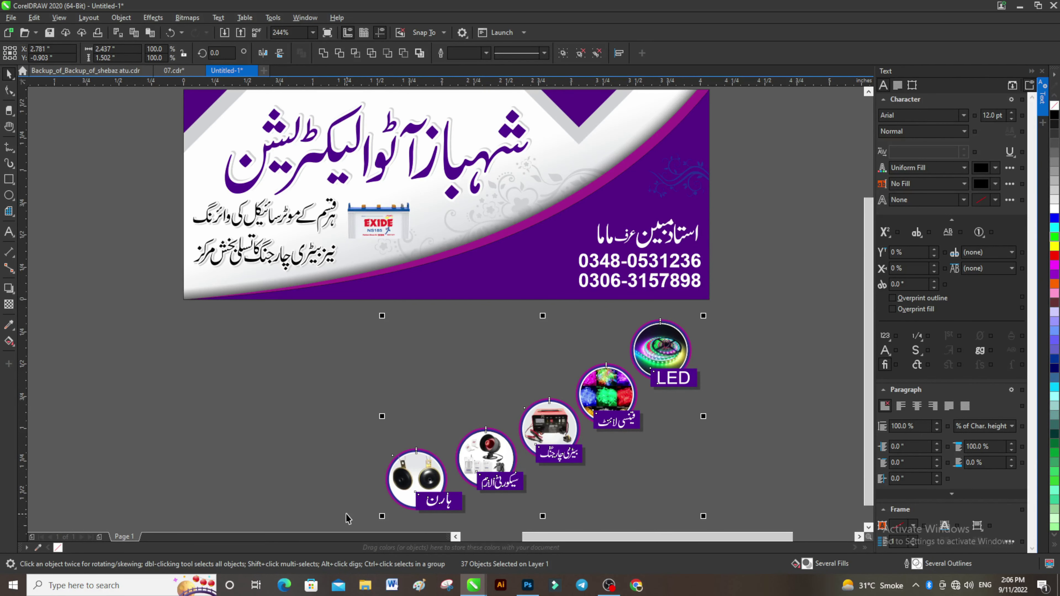
pyautogui.hotkey('ctrl', 'g')
pyautogui.moveTo(611, 417); pyautogui.dragTo(604, 193)
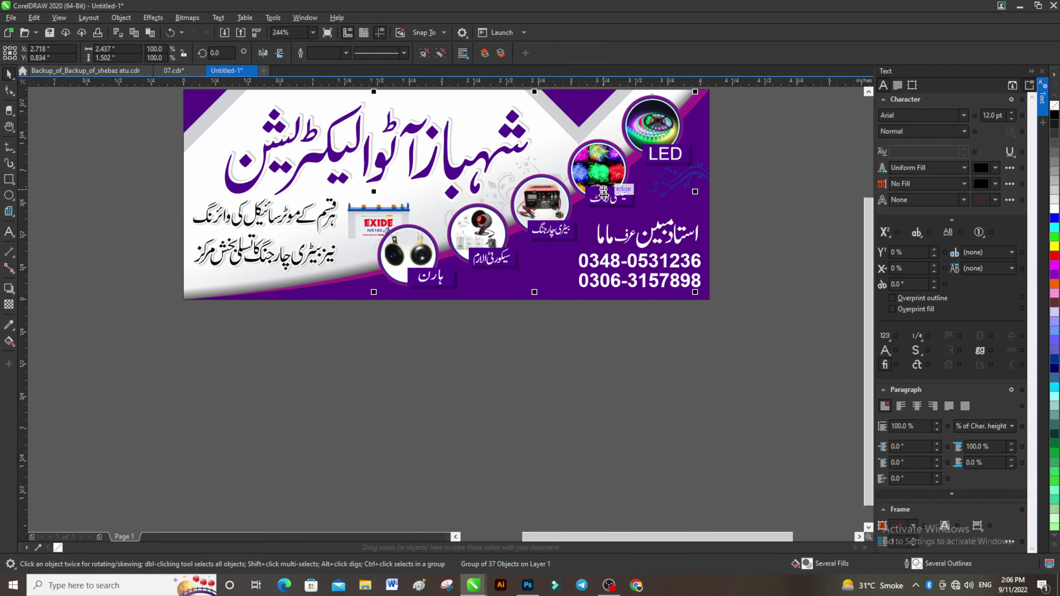
pyautogui.scroll(2, 604, 193)
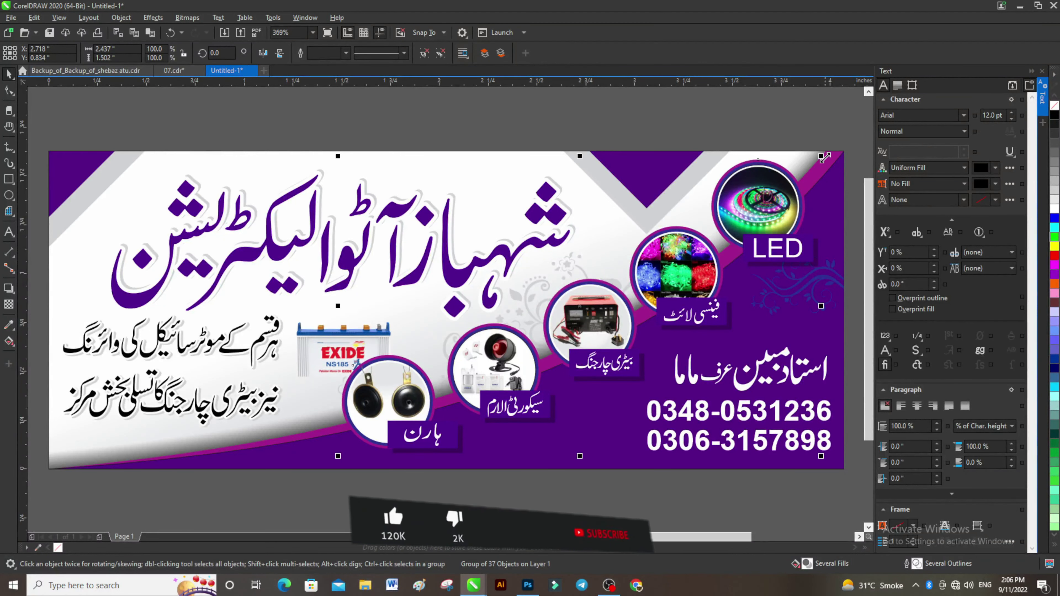
pyautogui.moveTo(824, 158); pyautogui.dragTo(752, 192)
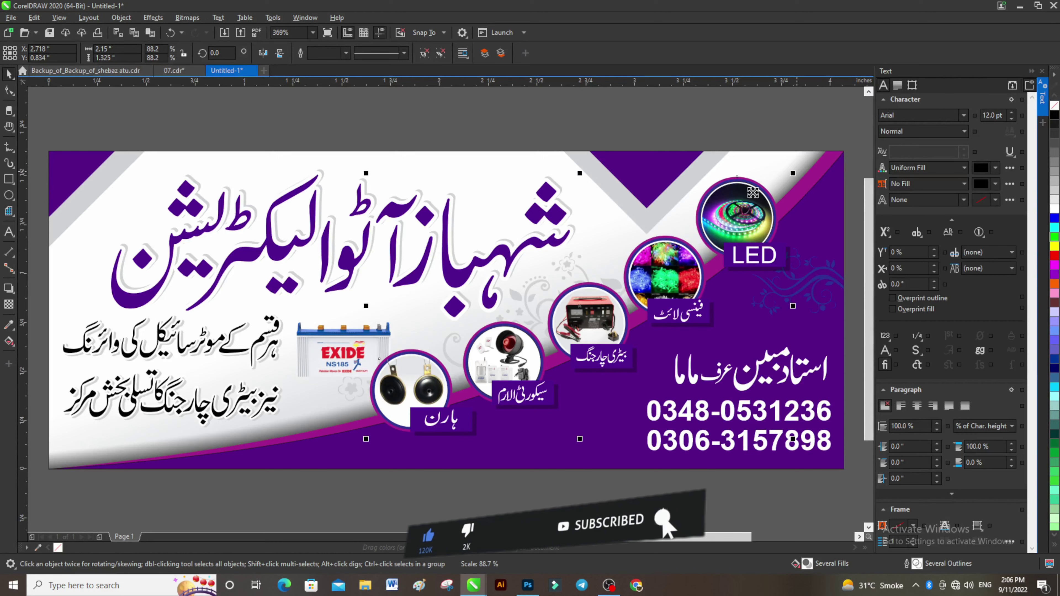
pyautogui.moveTo(752, 192); pyautogui.dragTo(770, 232)
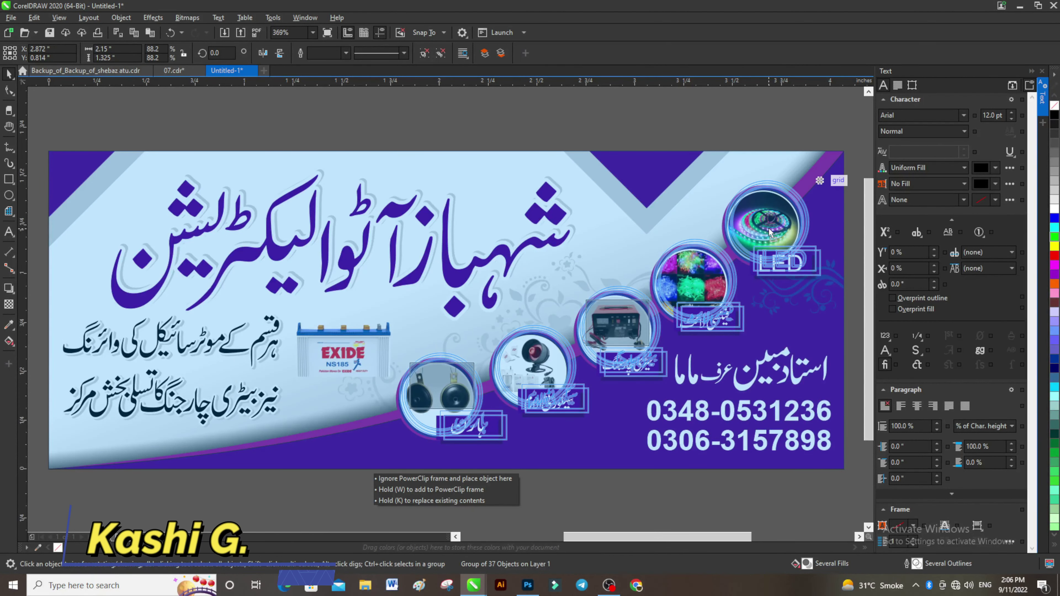
pyautogui.moveTo(770, 233); pyautogui.dragTo(769, 232)
pyautogui.click(703, 298)
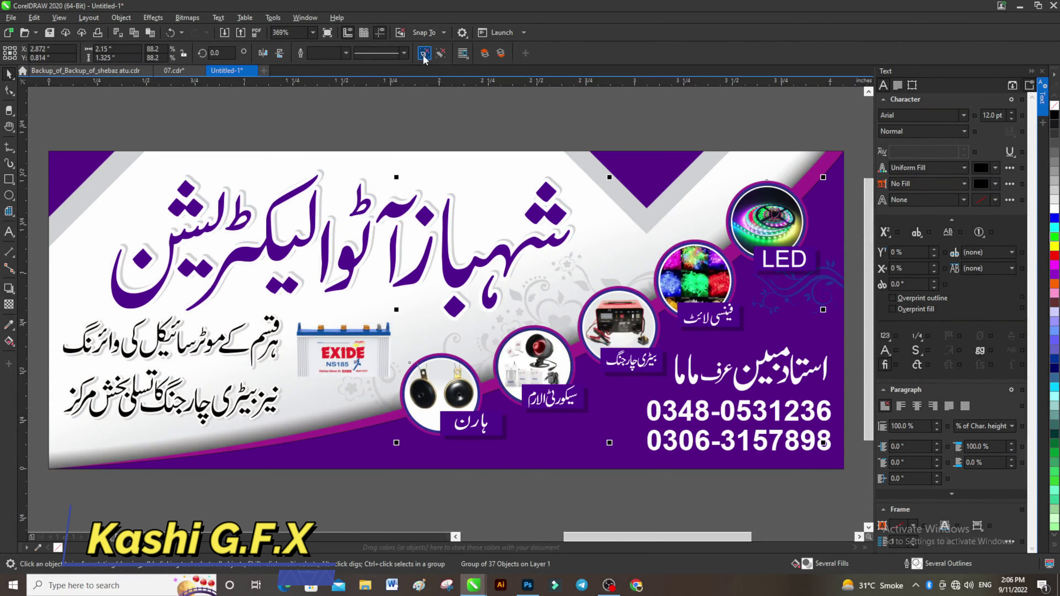
pyautogui.keyDown('ctrl'); pyautogui.click(493, 411); pyautogui.keyUp('ctrl')
pyautogui.scroll(5, 493, 410)
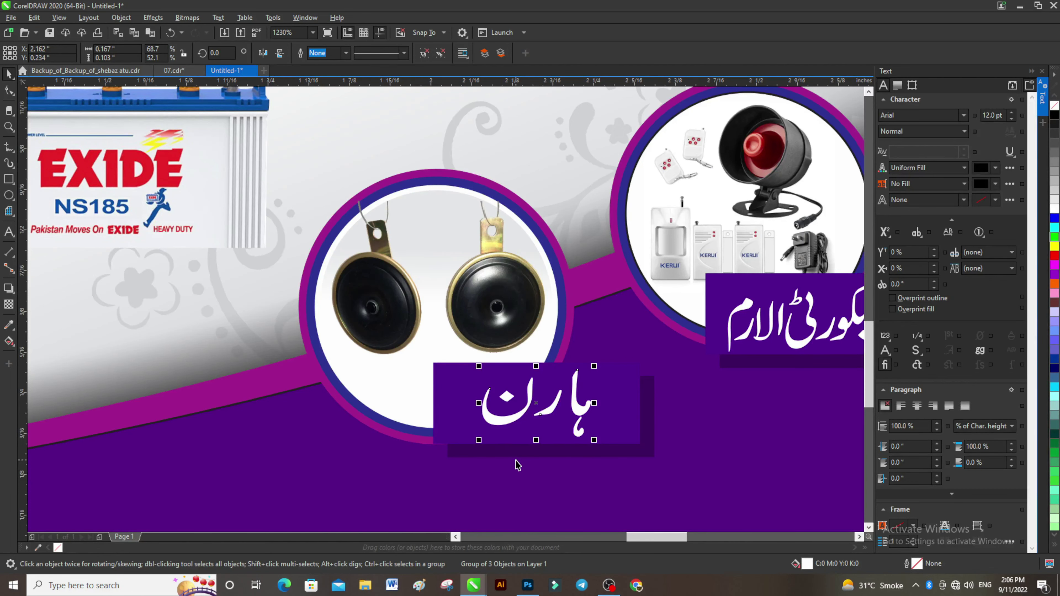
pyautogui.press('h')
pyautogui.moveTo(517, 465); pyautogui.dragTo(694, 342)
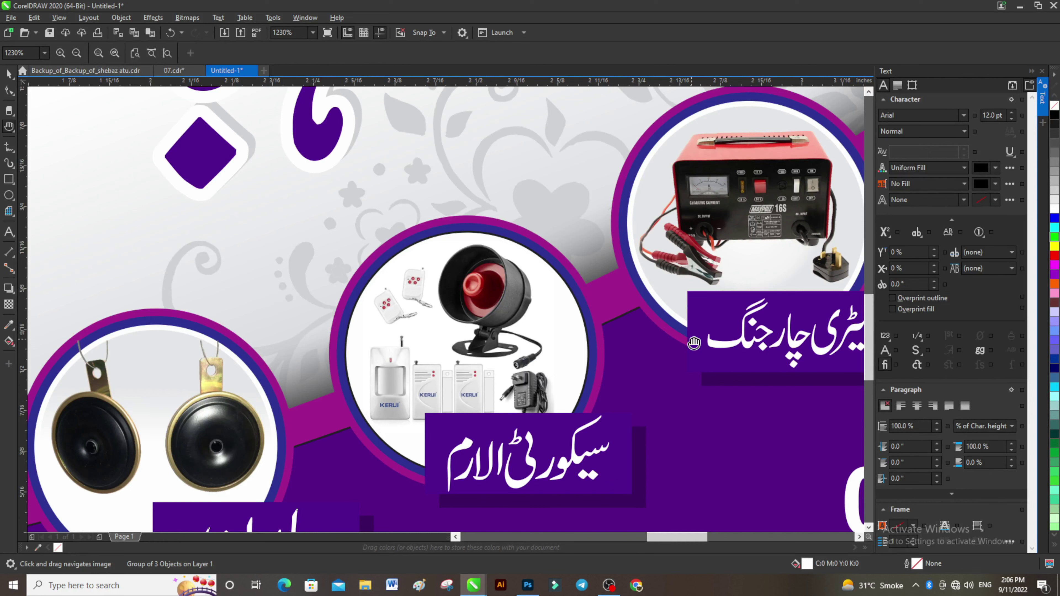
pyautogui.moveTo(693, 342); pyautogui.dragTo(537, 445)
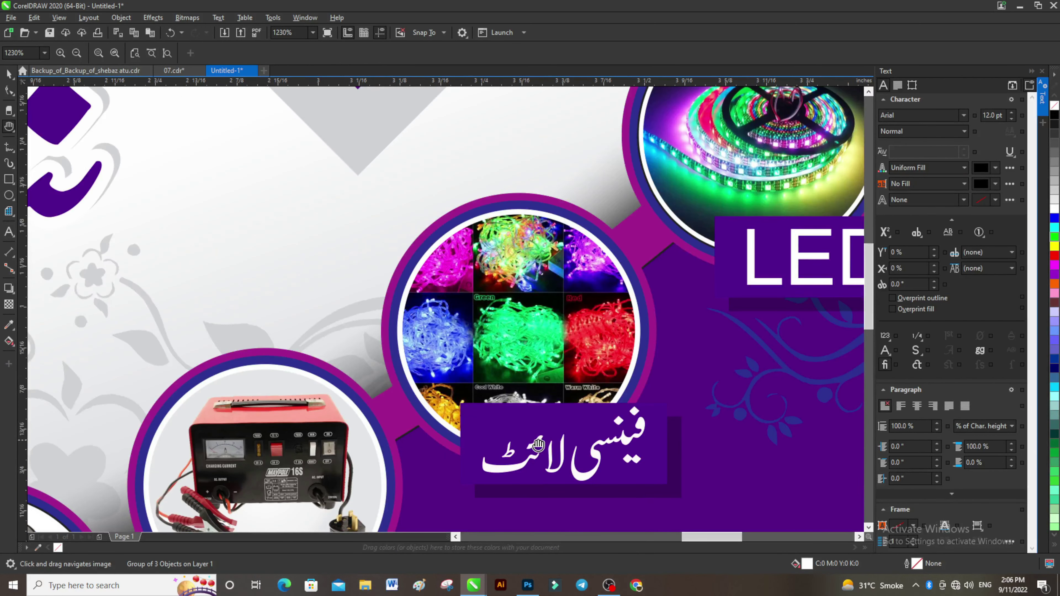
pyautogui.moveTo(756, 258)
pyautogui.mouseDown()
pyautogui.moveTo(534, 425)
pyautogui.moveTo(546, 445)
pyautogui.mouseUp()
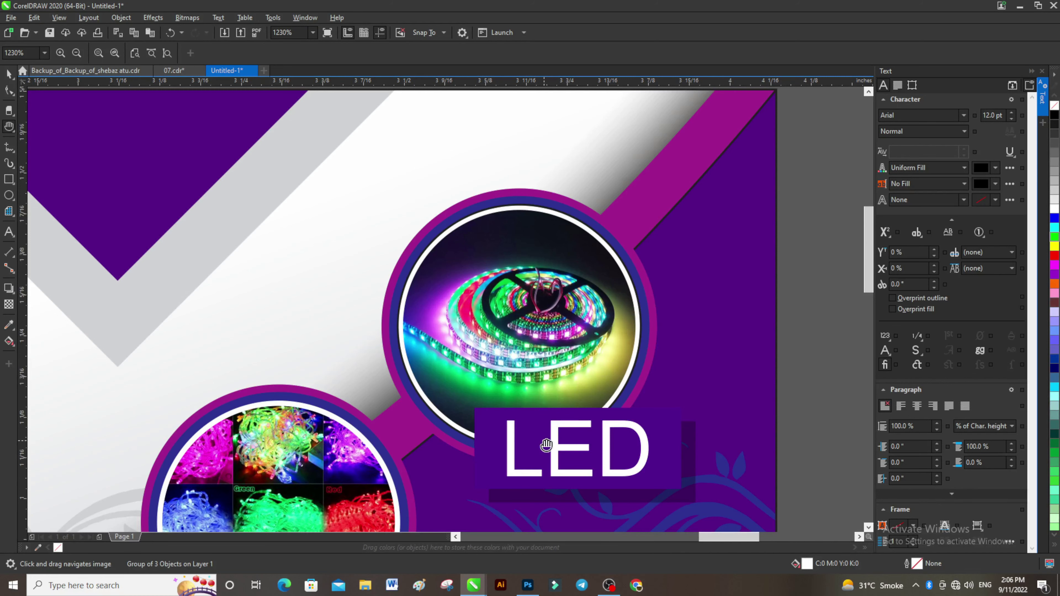
pyautogui.press('space')
pyautogui.hotkey('shift', 'F4')
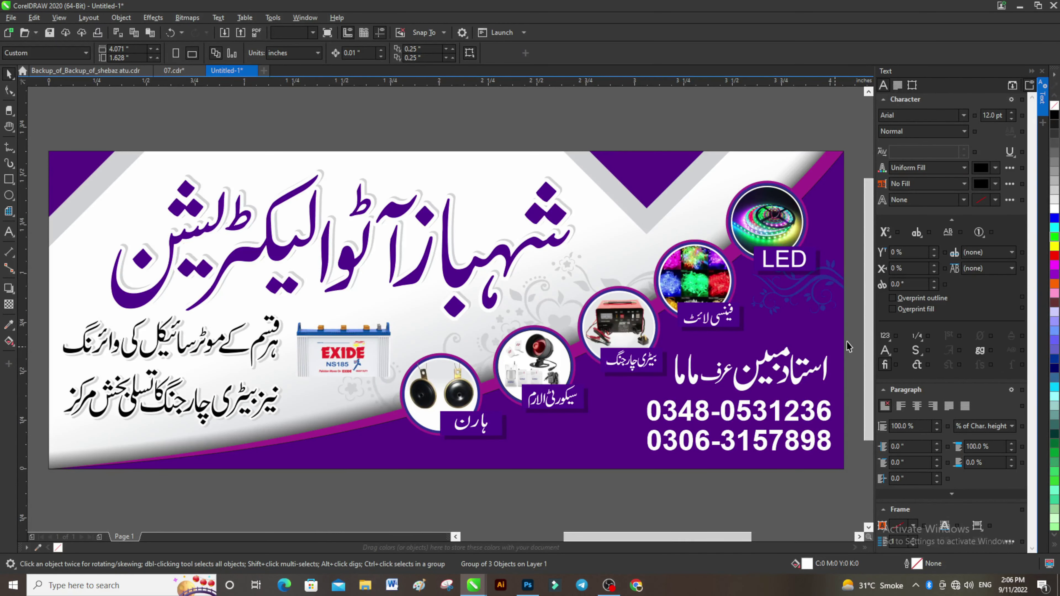
# Step: Shift the name and phone numbers slightly left and down, then start a new text line above the banner
pyautogui.moveTo(847, 342); pyautogui.dragTo(721, 388)
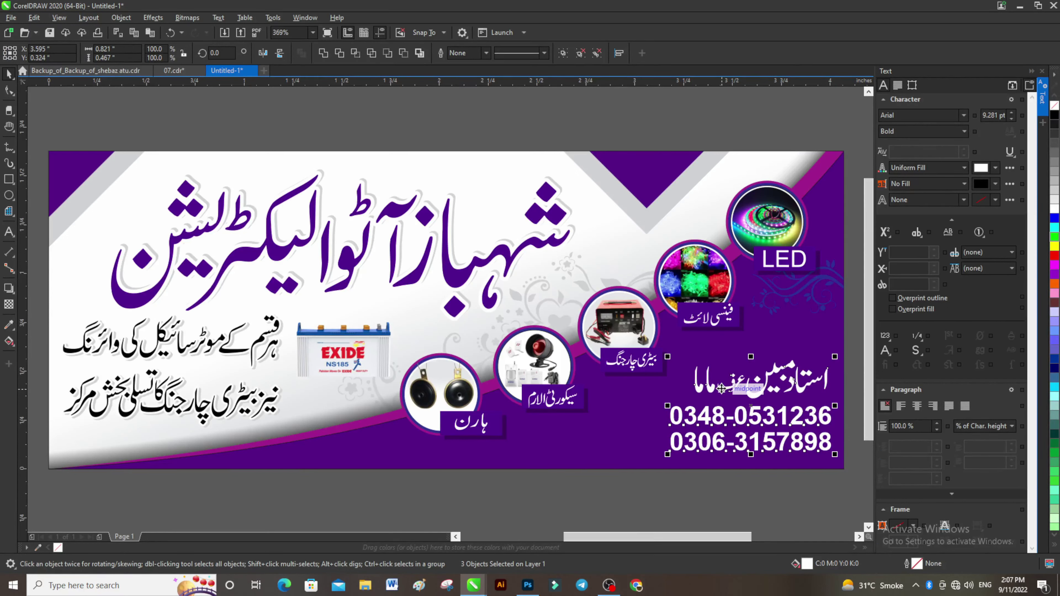
pyautogui.moveTo(721, 388); pyautogui.dragTo(713, 392)
pyautogui.click(632, 491)
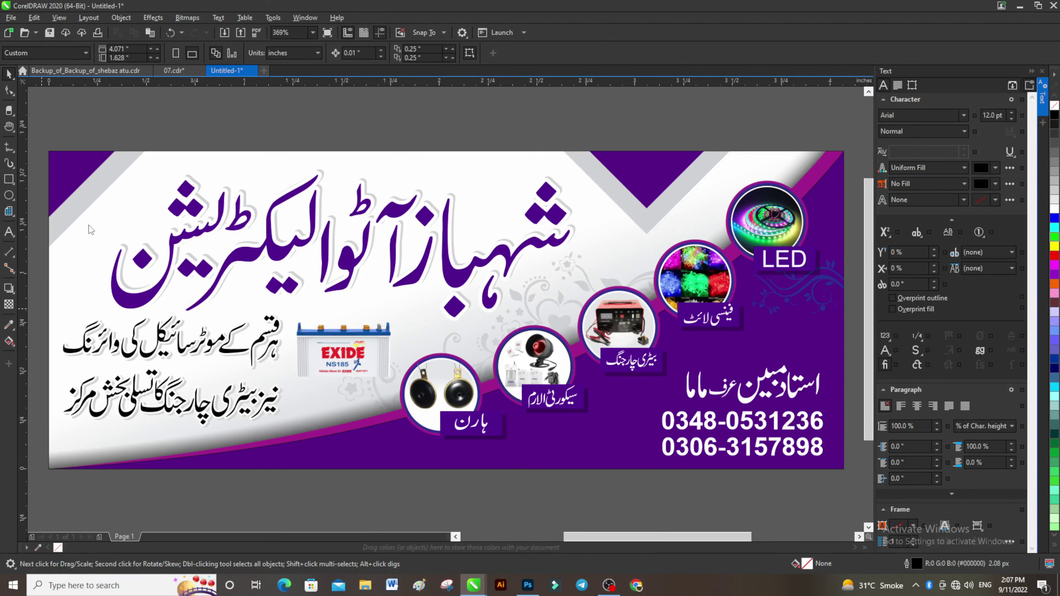
pyautogui.click(9, 232)
pyautogui.click(364, 140)
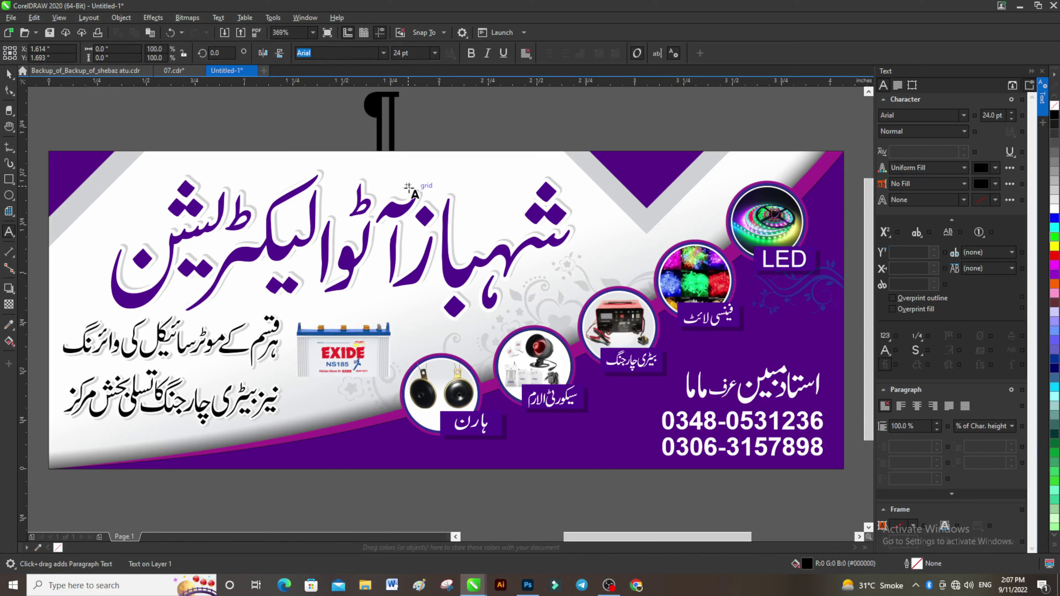